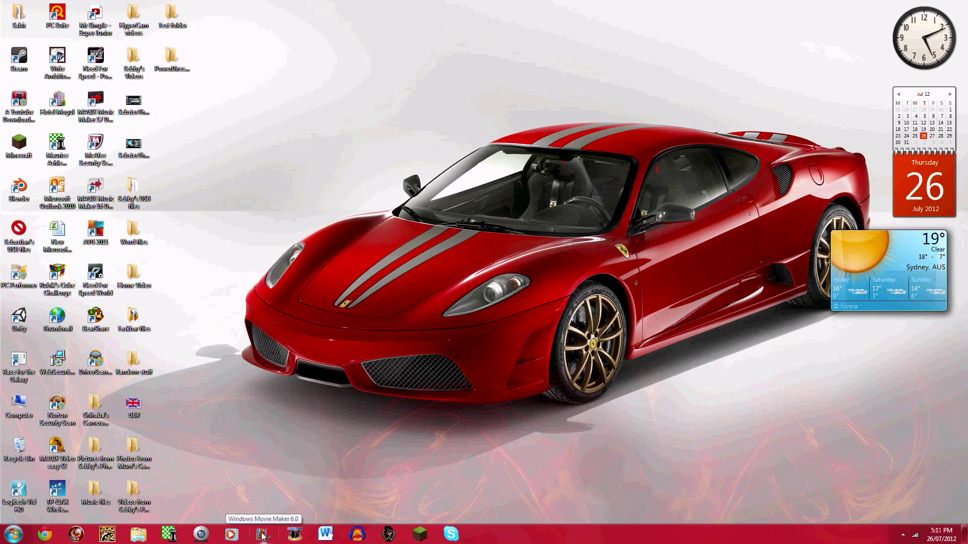
Launch Movie Maker maximized and look through its menus, including the playback commands
left_click(262, 535)
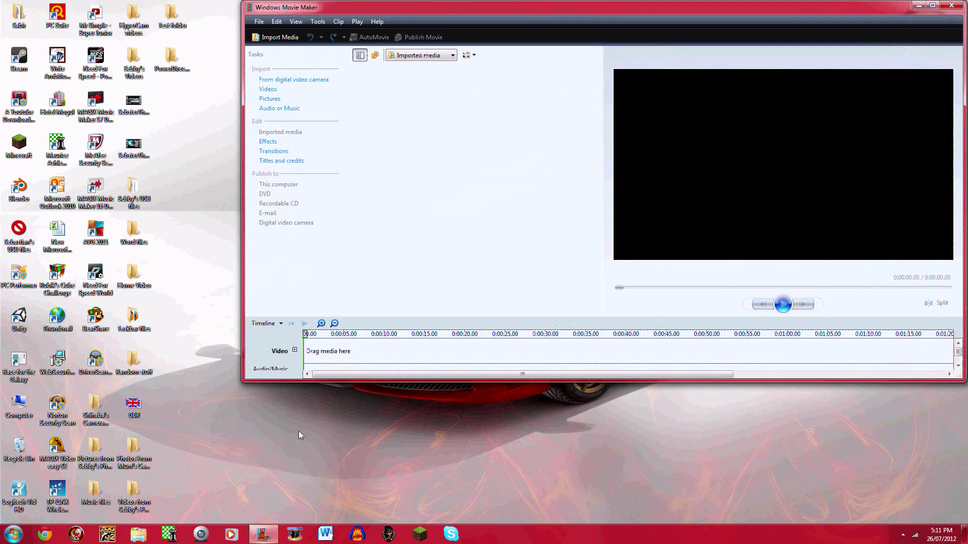
left_click(933, 5)
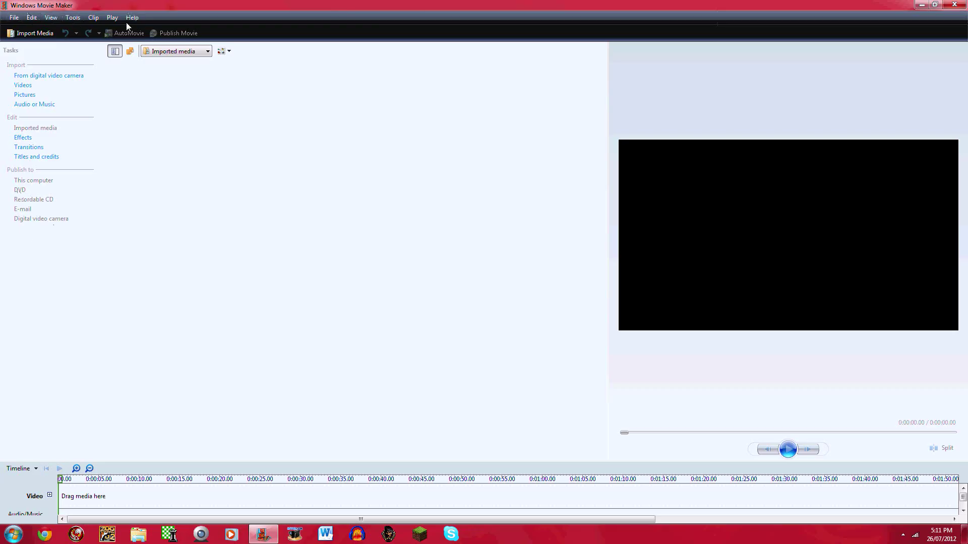
left_click(14, 18)
mouse_move(31, 15)
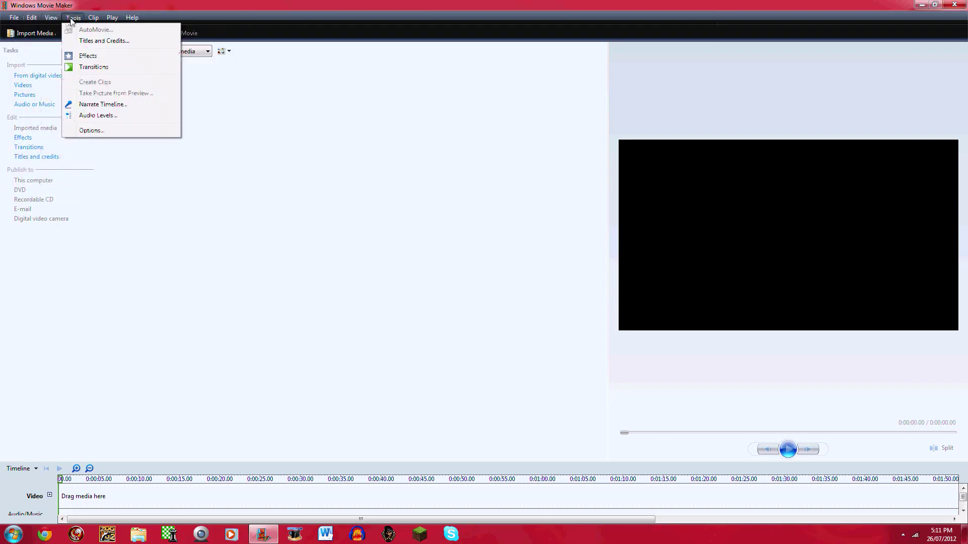
mouse_move(93, 21)
mouse_move(140, 19)
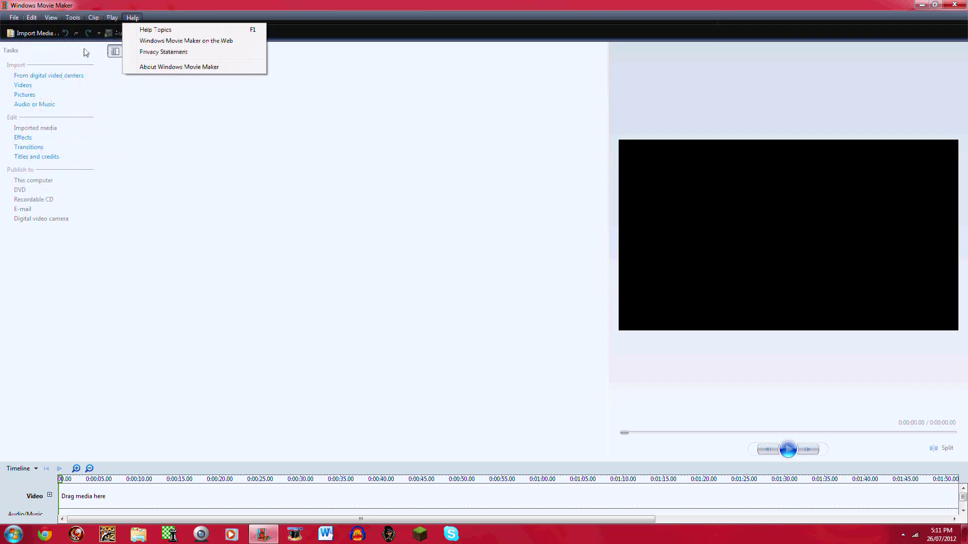
left_click(74, 61)
left_click(107, 19)
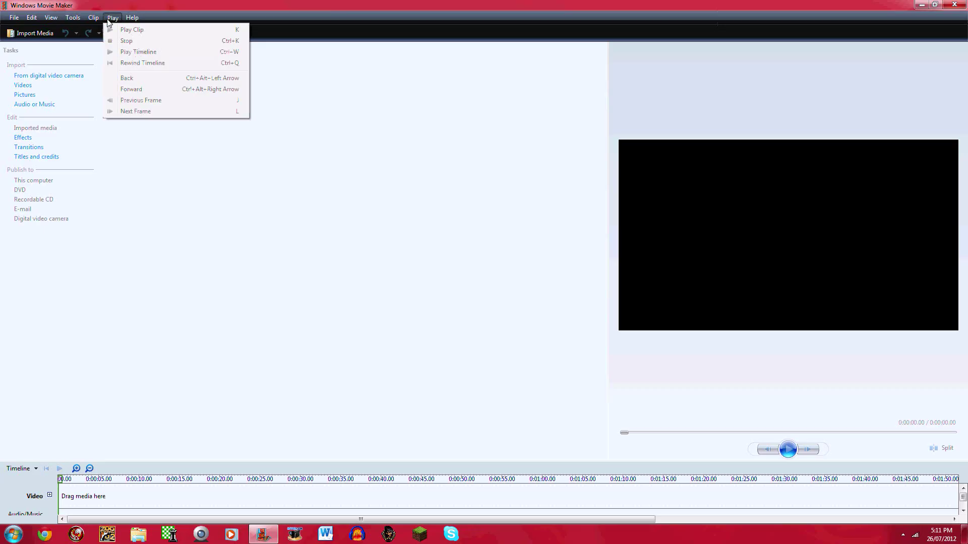
mouse_move(95, 21)
left_click(324, 220)
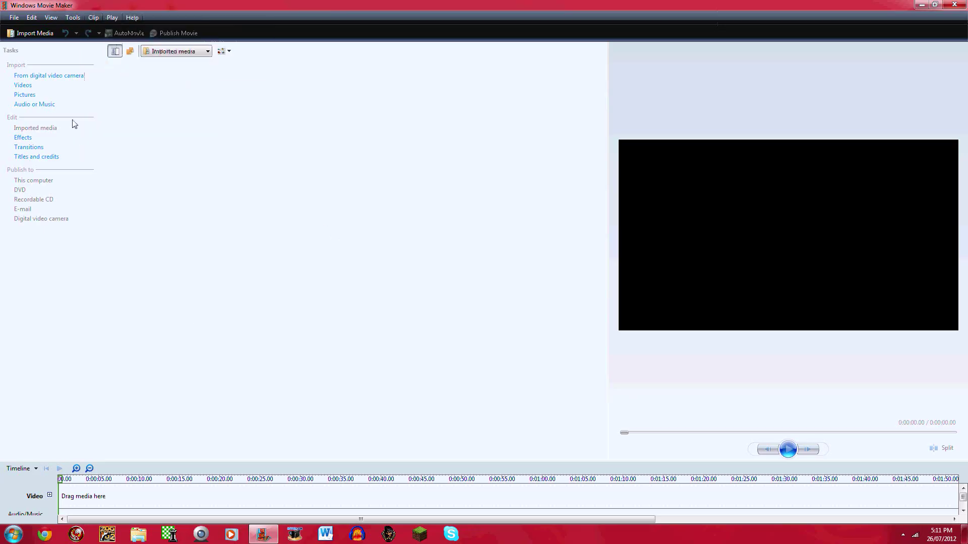
Browse the Effects and Transitions collections, then return to Imported media
left_click(171, 52)
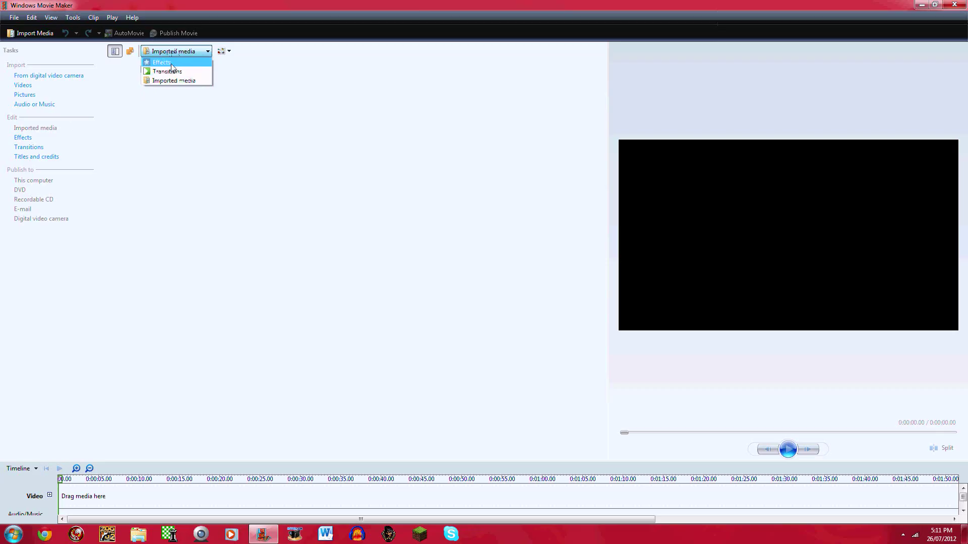
left_click(170, 63)
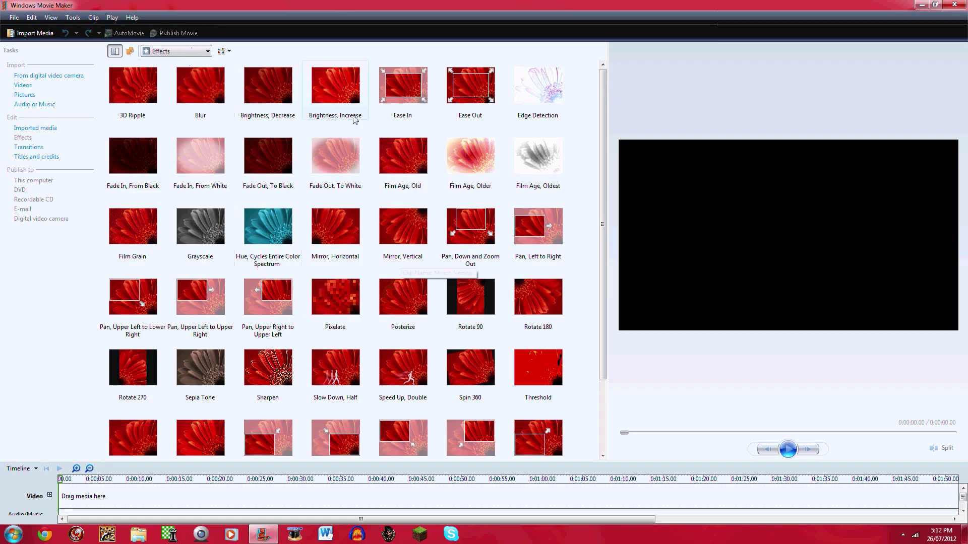
left_click(174, 51)
left_click(166, 71)
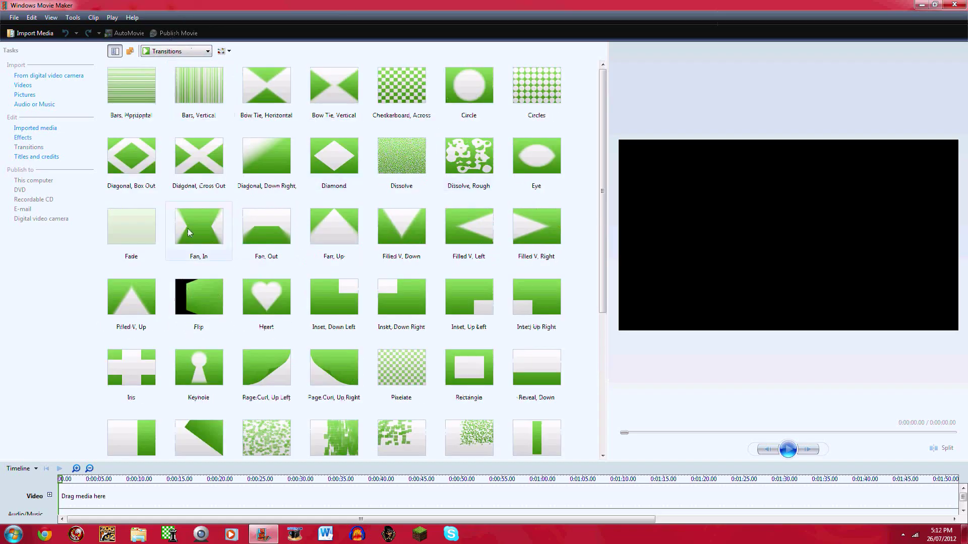
left_click(195, 54)
left_click(188, 53)
left_click(41, 129)
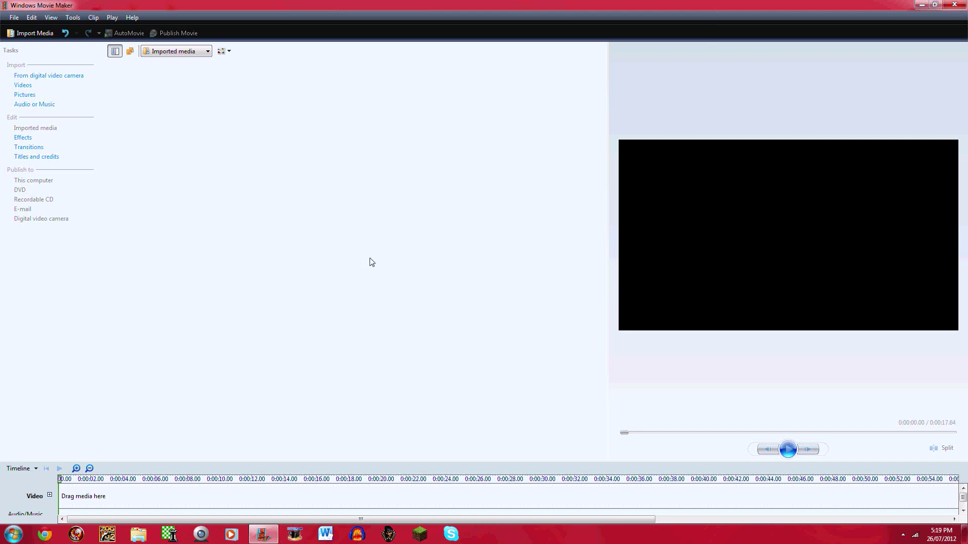
Import the video files 0079 and 0080 into the project
left_click(23, 86)
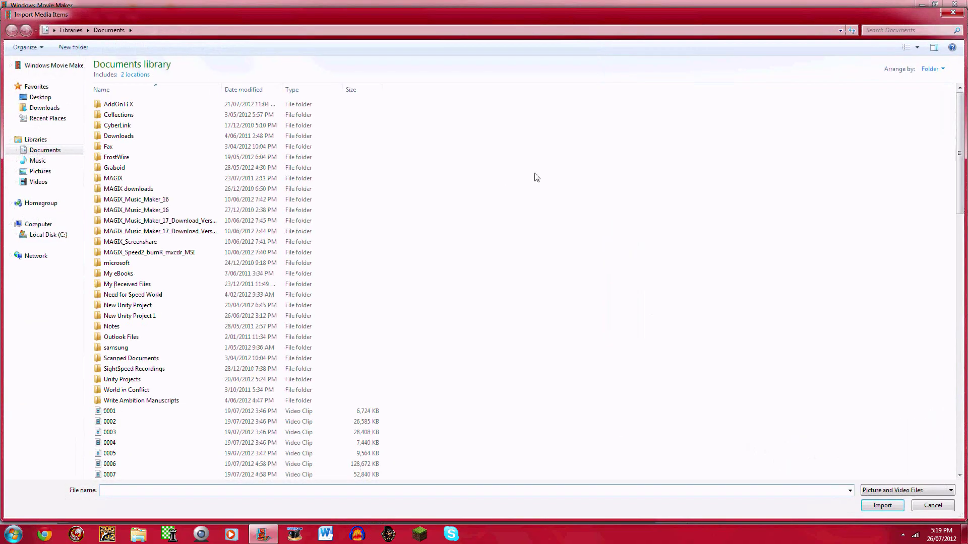
left_click_drag(963, 117, 963, 372)
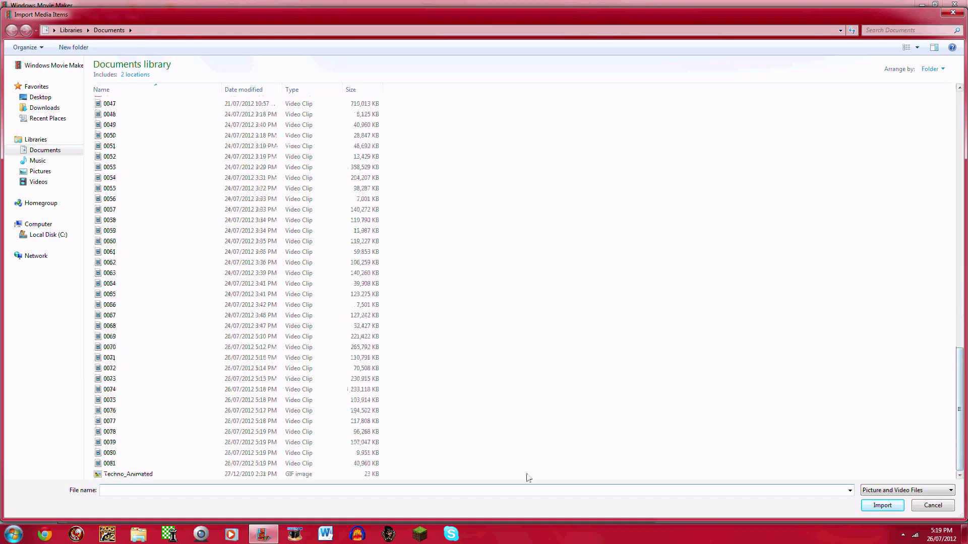
left_click(171, 443)
left_click(231, 453, "ctrl")
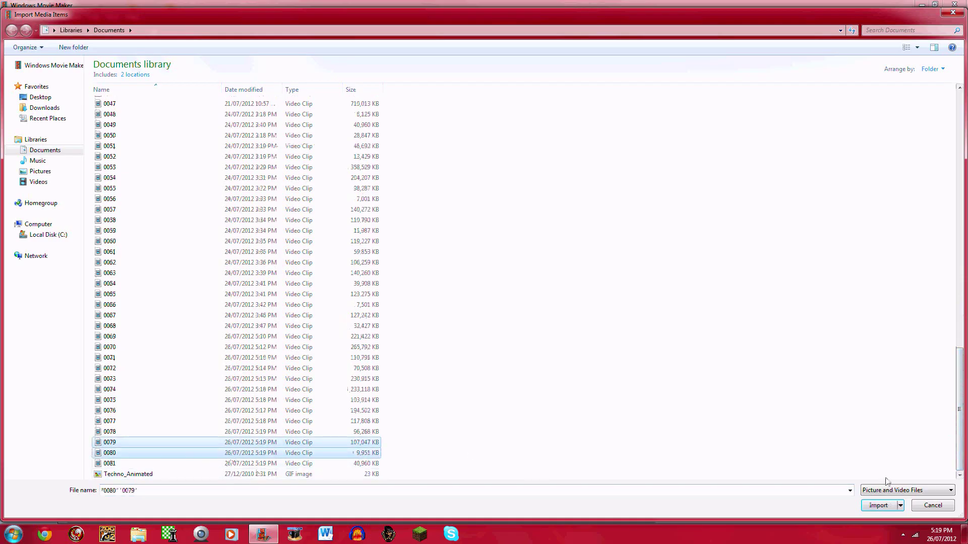
left_click(879, 505)
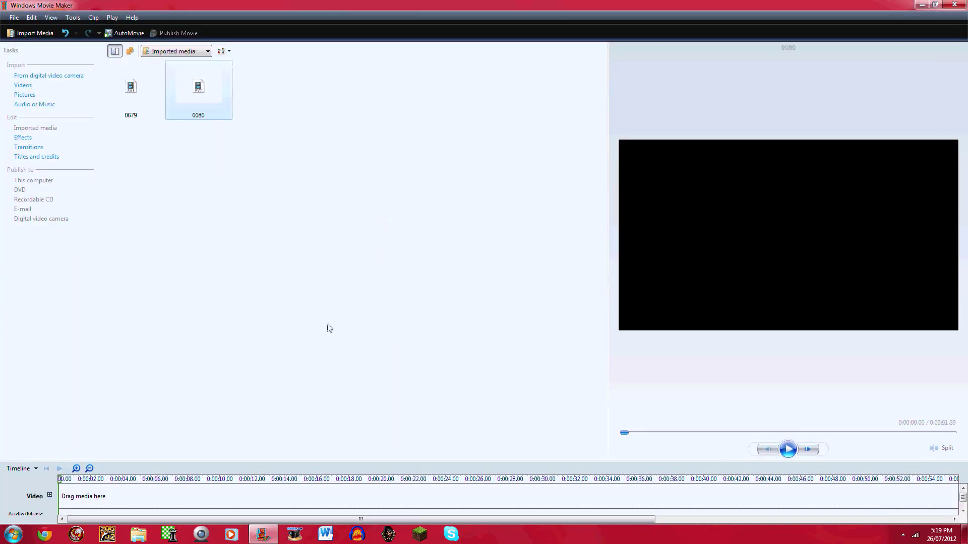
Preview clips 0079 and 0080 in the player
left_click(146, 94)
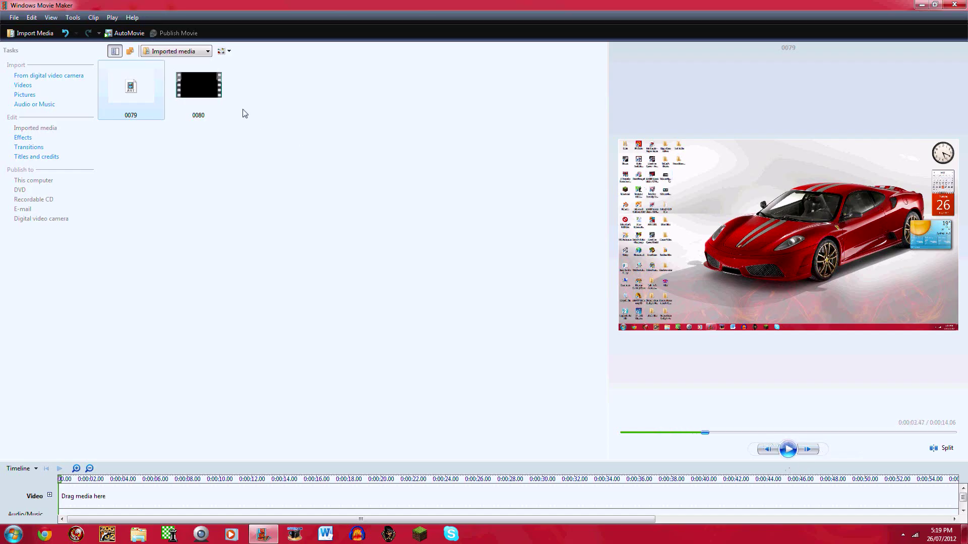
left_click(206, 102)
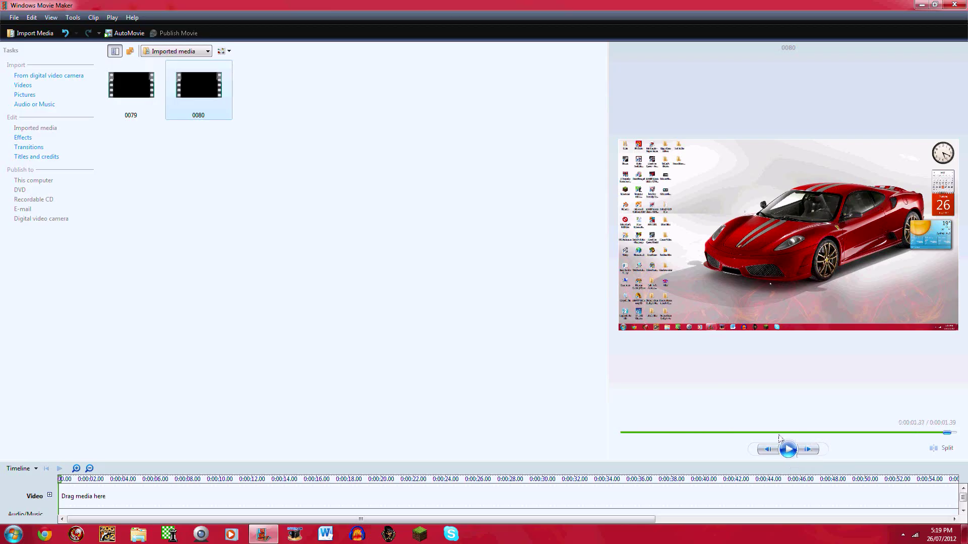
double_click(215, 99)
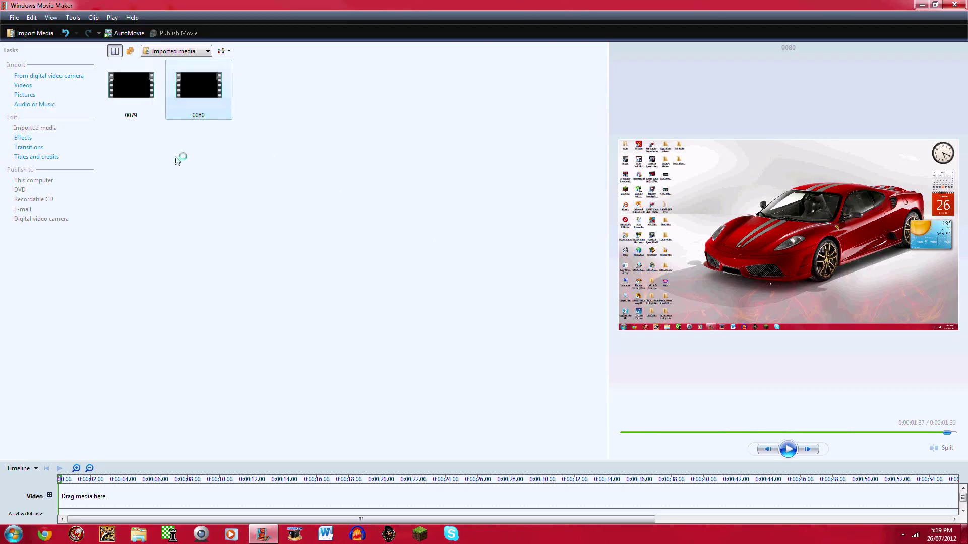
Enlarge the timeline, place clip 0079 on the Video track, and preview it
left_click_drag(138, 83, 123, 107)
left_click_drag(211, 467, 210, 378)
left_click_drag(121, 112, 93, 431)
left_click_drag(401, 369, 302, 415)
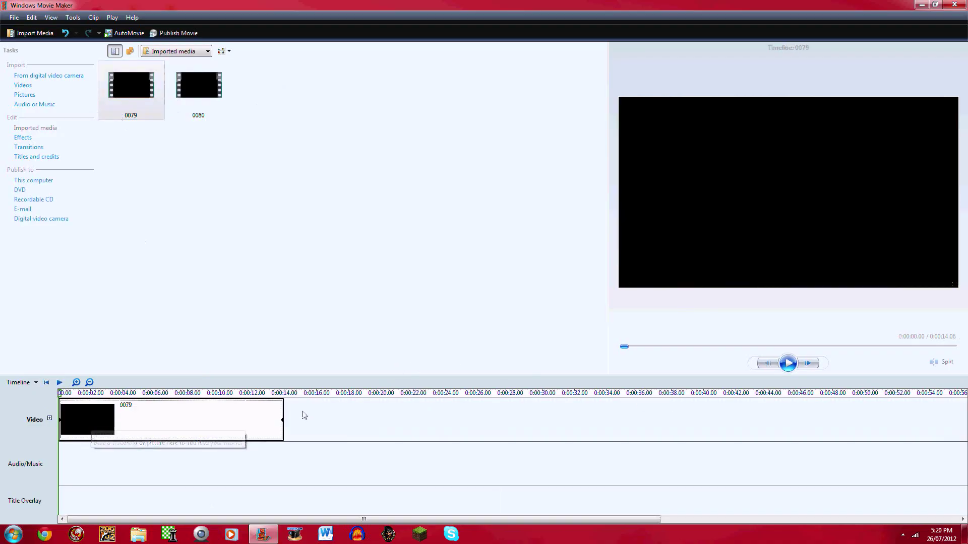
left_click(788, 363)
left_click(789, 364)
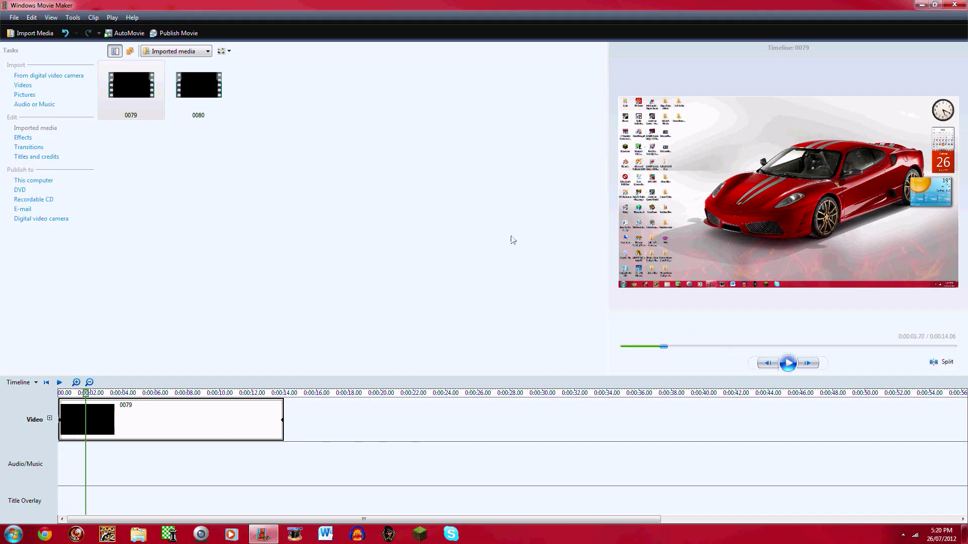
Put clip 0080 at the timeline start before 0079 and preview the sequence
double_click(198, 96)
mouse_move(198, 95)
left_mouse_down()
mouse_move(184, 91)
mouse_move(352, 354)
mouse_move(295, 428)
left_mouse_up()
left_click_drag(202, 90, 52, 409)
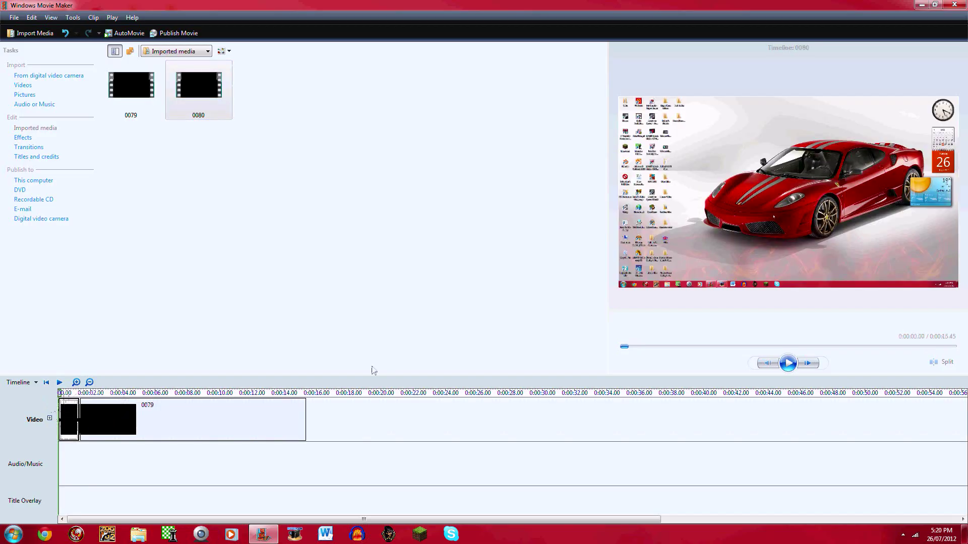
left_click(787, 363)
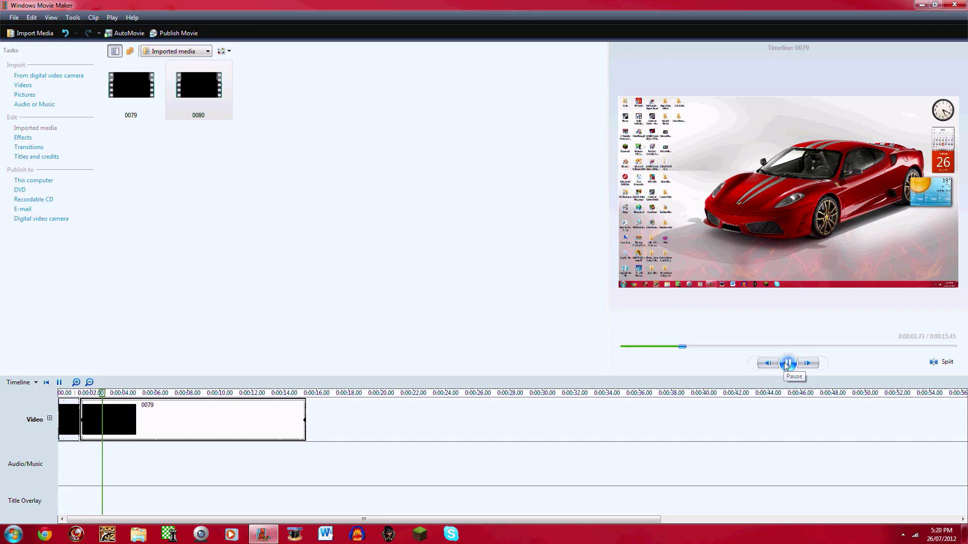
left_click(787, 364)
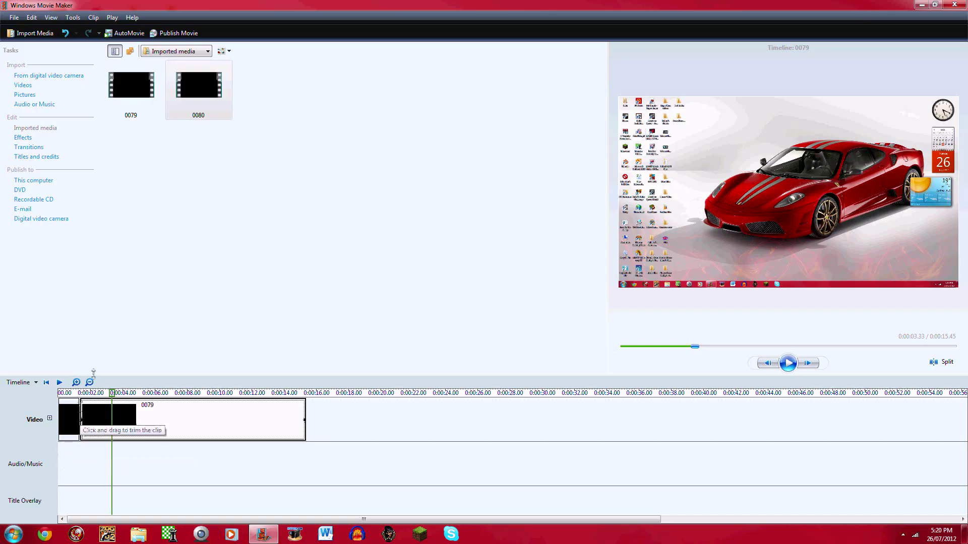
left_click(25, 147)
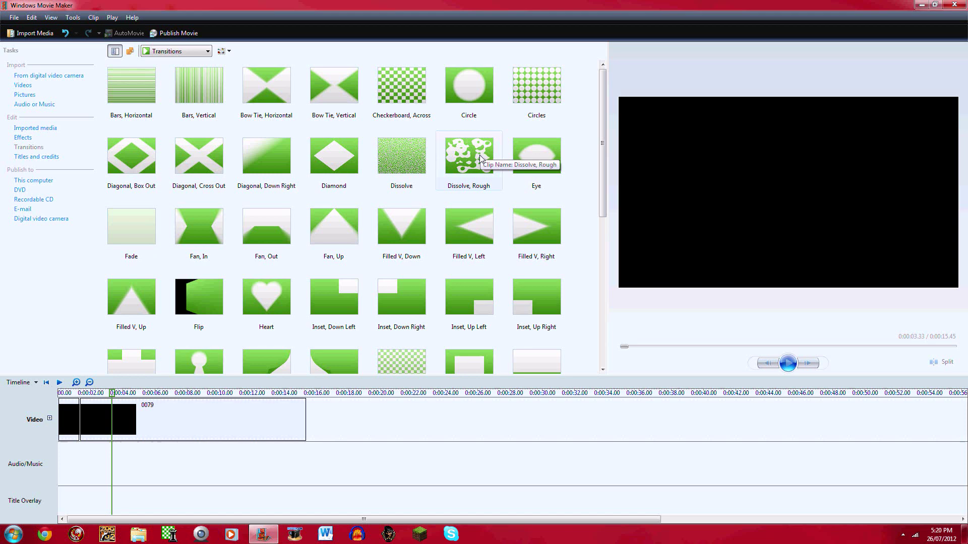
Add the Dissolve, Rough transition between the clips and preview from the start
mouse_move(480, 157)
left_mouse_down()
mouse_move(174, 377)
mouse_move(81, 373)
mouse_move(71, 467)
mouse_move(81, 414)
mouse_move(71, 401)
mouse_move(83, 461)
mouse_move(80, 453)
left_mouse_up()
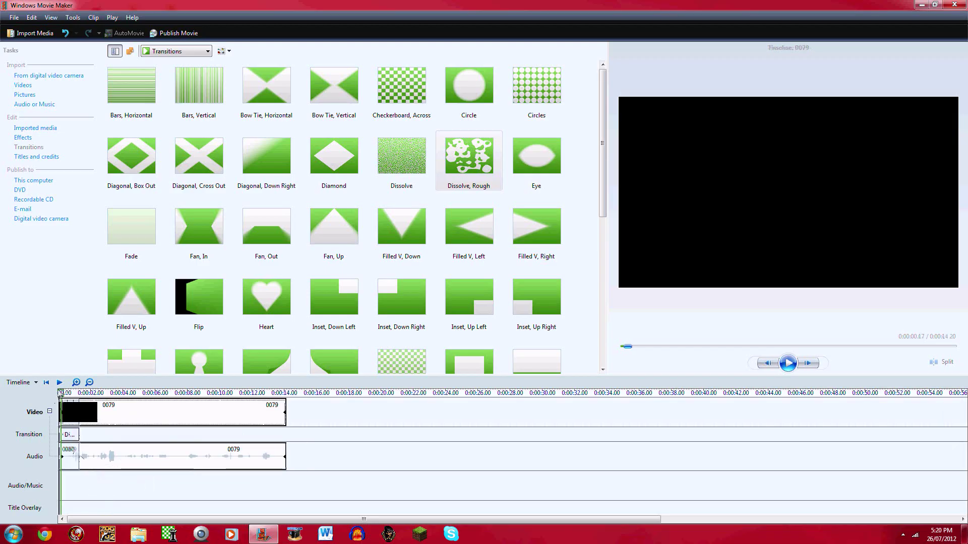
left_click(60, 401)
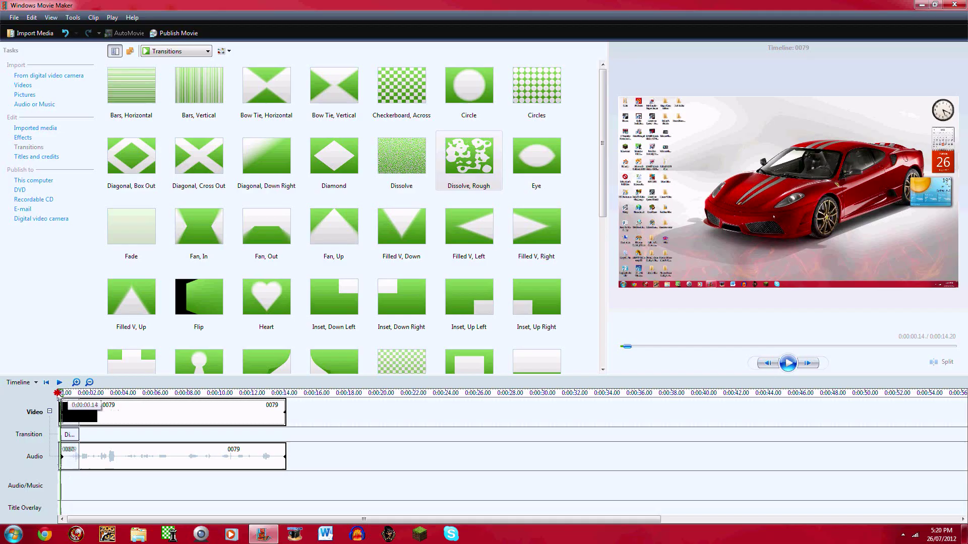
left_click(788, 363)
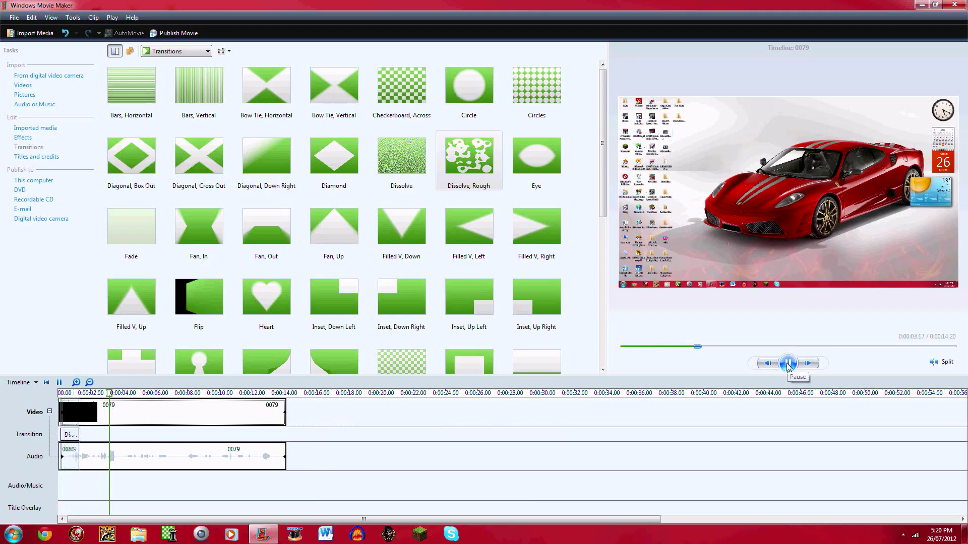
left_click(788, 364)
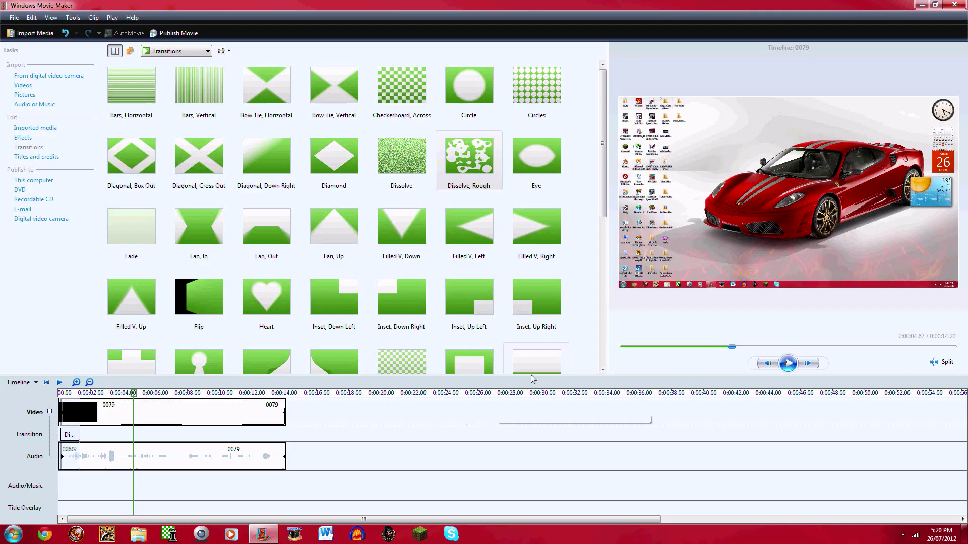
left_click(60, 393)
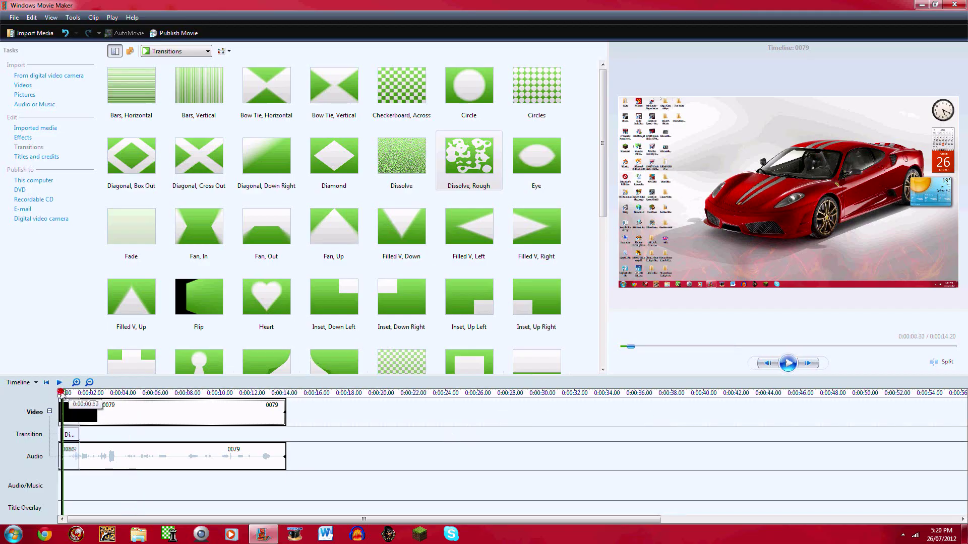
key("space")
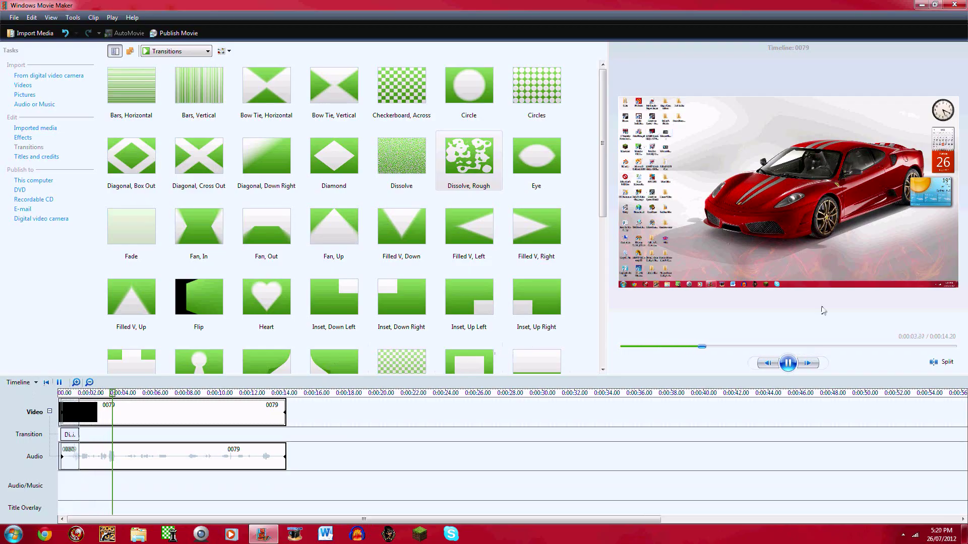
left_click(788, 364)
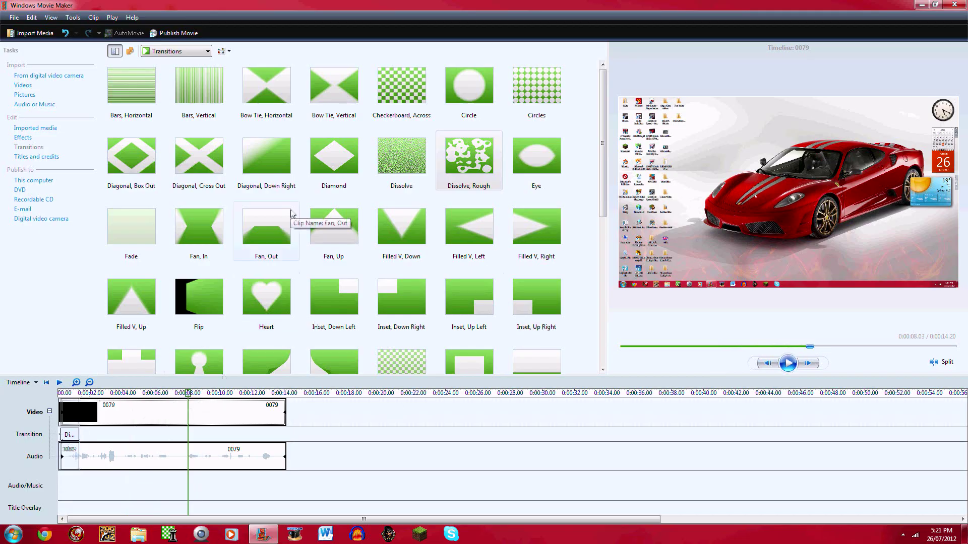
Delete clip 0079 with its transition and import the video clip 0014
key("Delete")
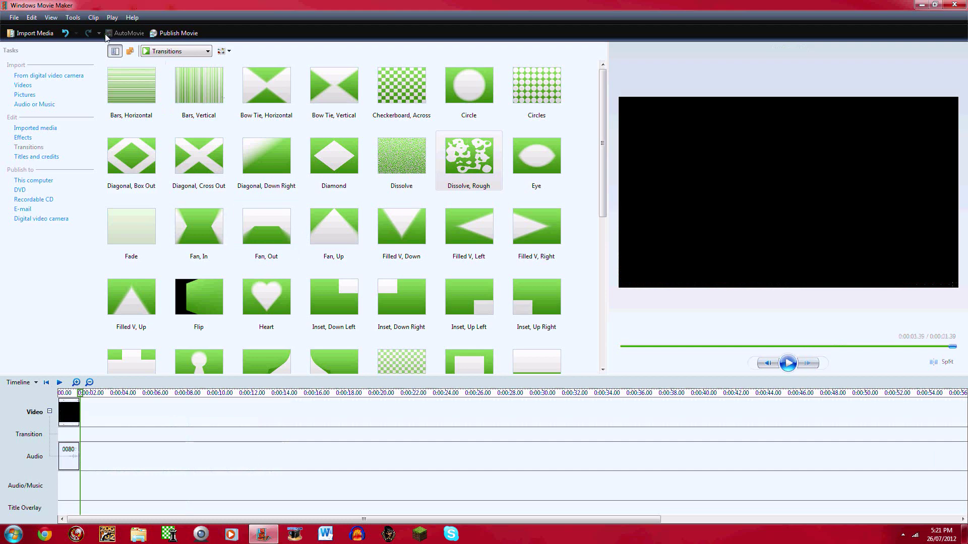
left_click(30, 86)
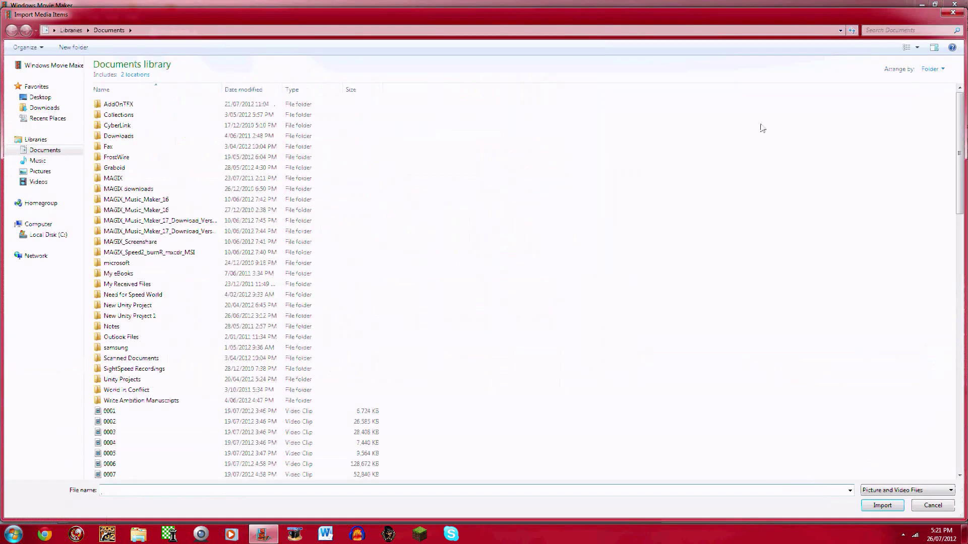
scroll(961, 101, "down", 6)
double_click(110, 381)
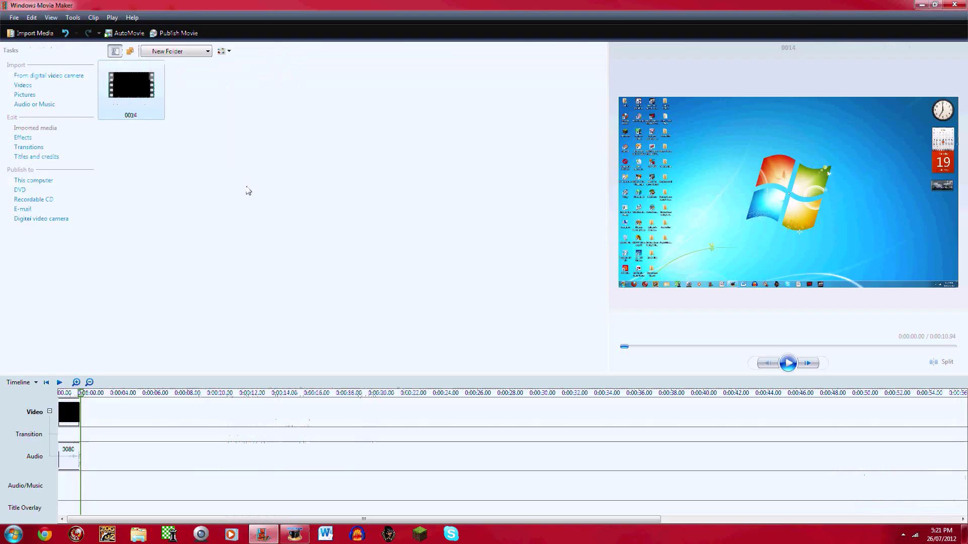
left_click(142, 106)
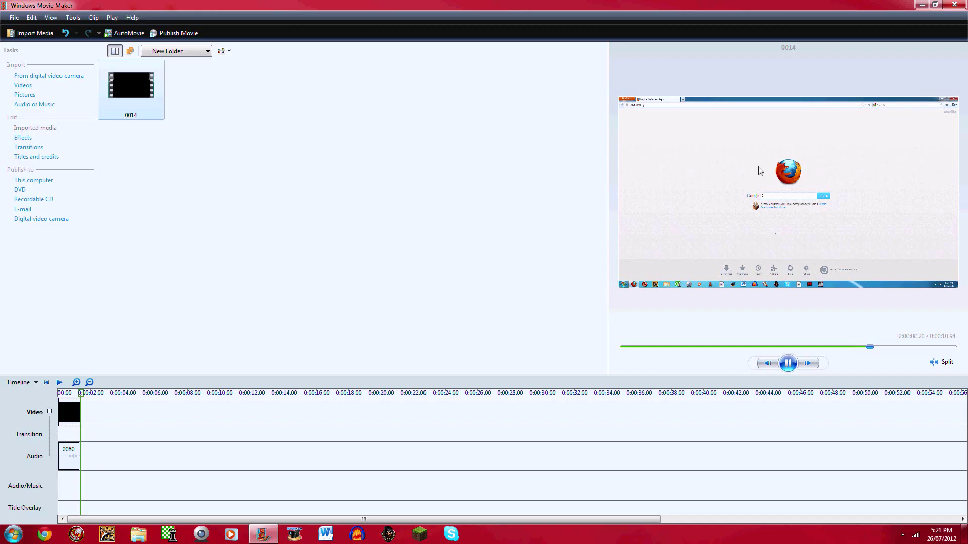
Place clip 0014 on the timeline after clip 0080 and preview the movie
left_click(788, 363)
left_click_drag(144, 109, 108, 407)
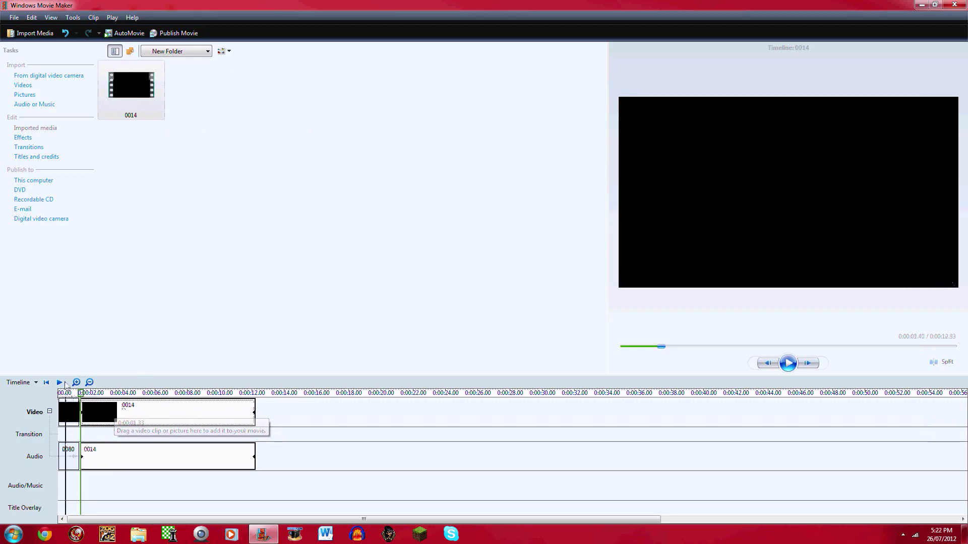
left_click(788, 363)
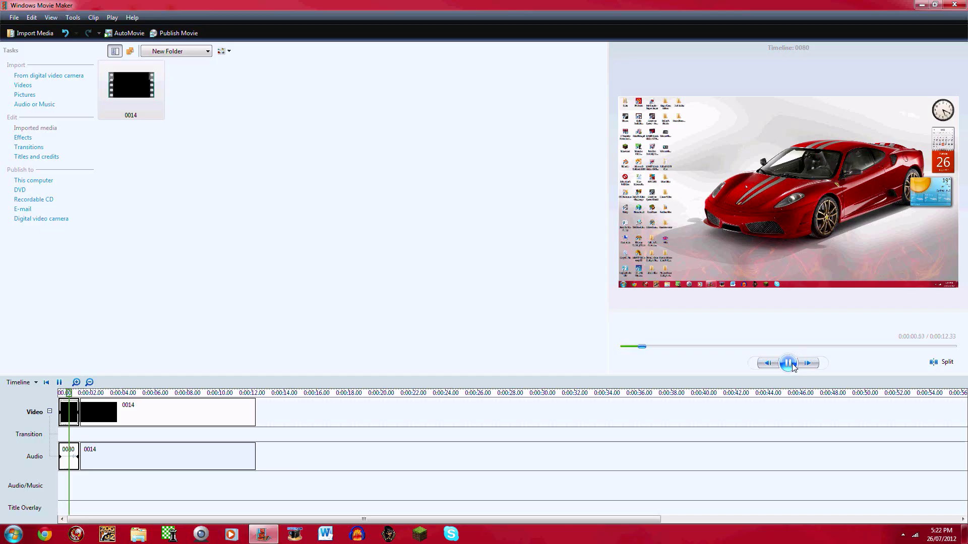
left_click(789, 363)
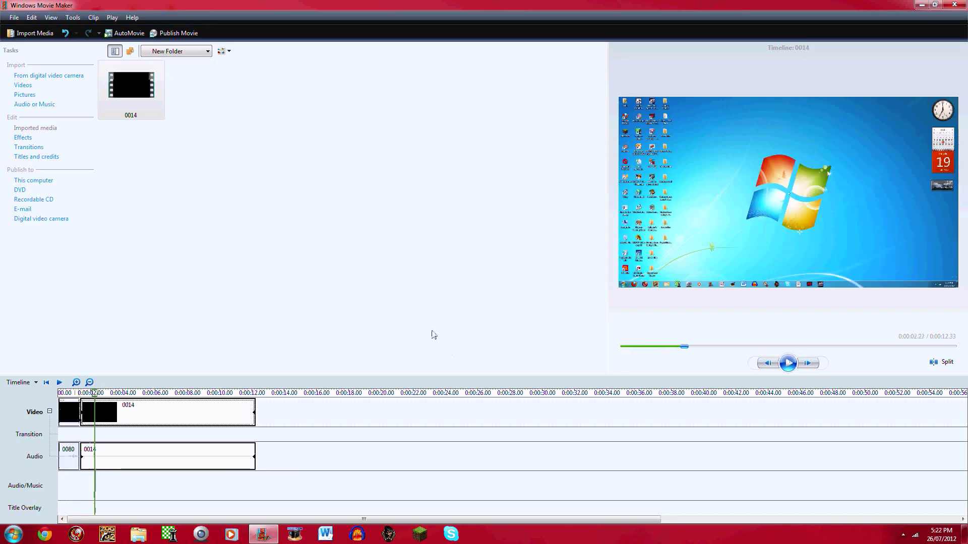
Add the Flip transition between clips 0080 and 0014 and preview it
left_click(29, 147)
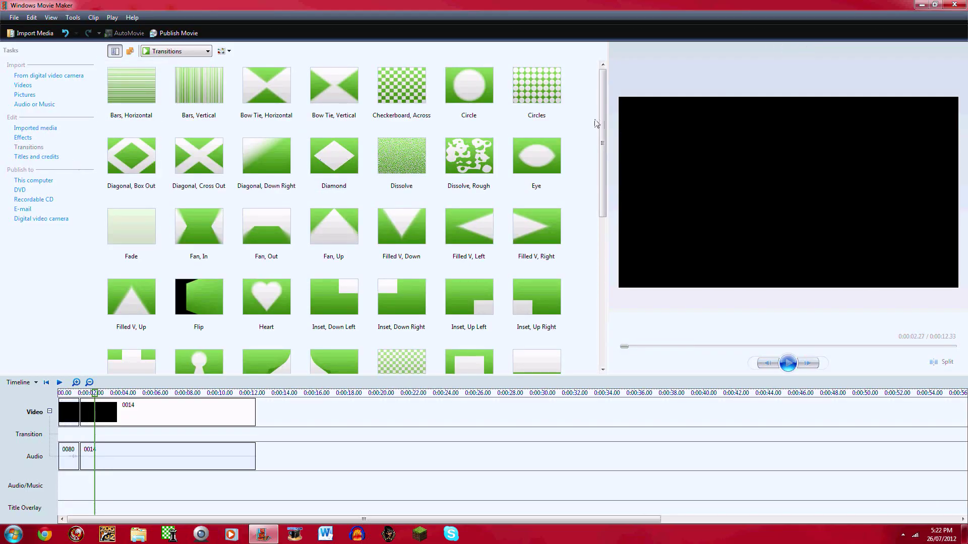
left_click_drag(601, 124, 601, 174)
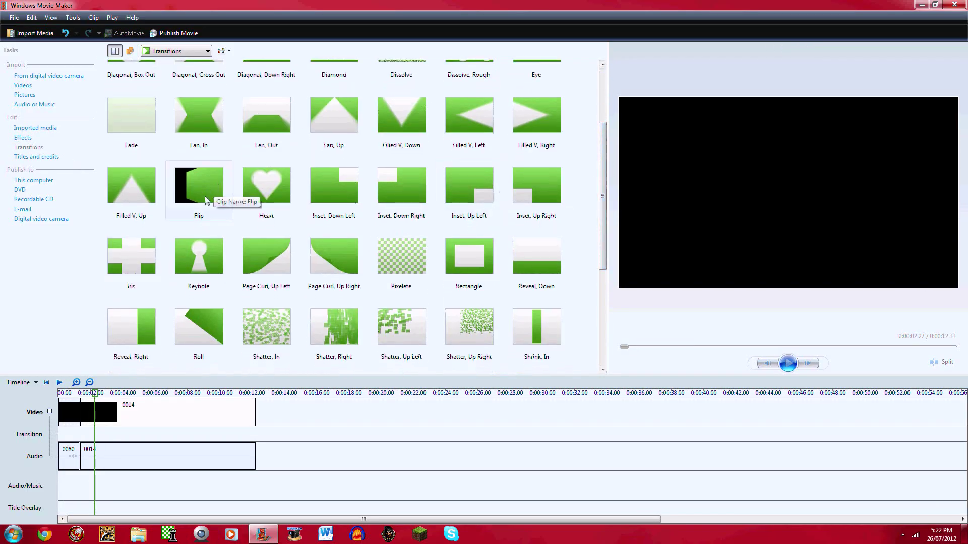
left_click_drag(200, 206, 70, 435)
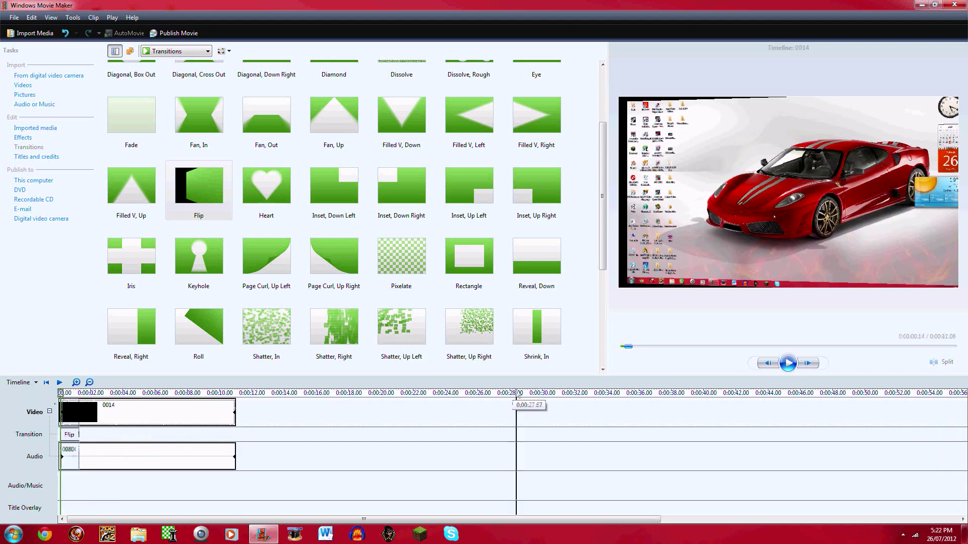
left_click(788, 364)
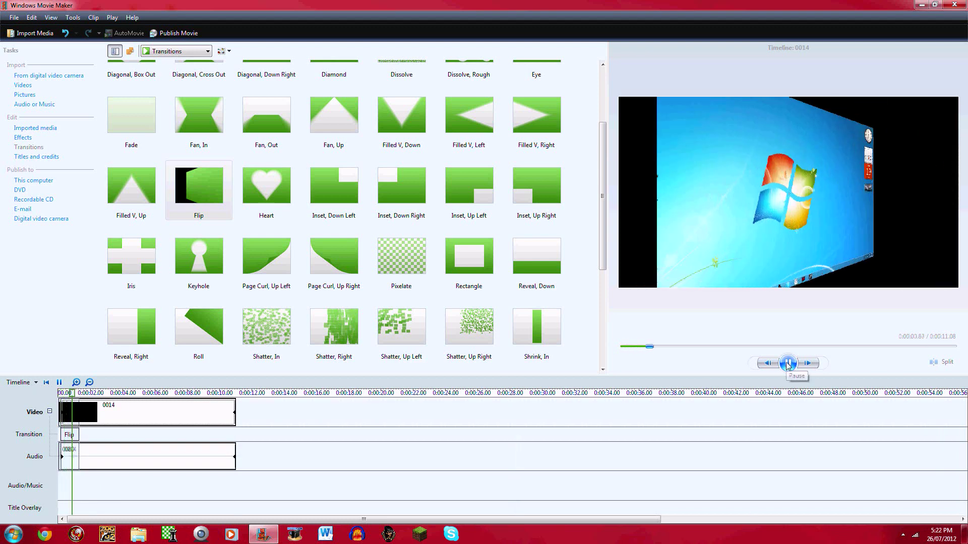
left_click(788, 363)
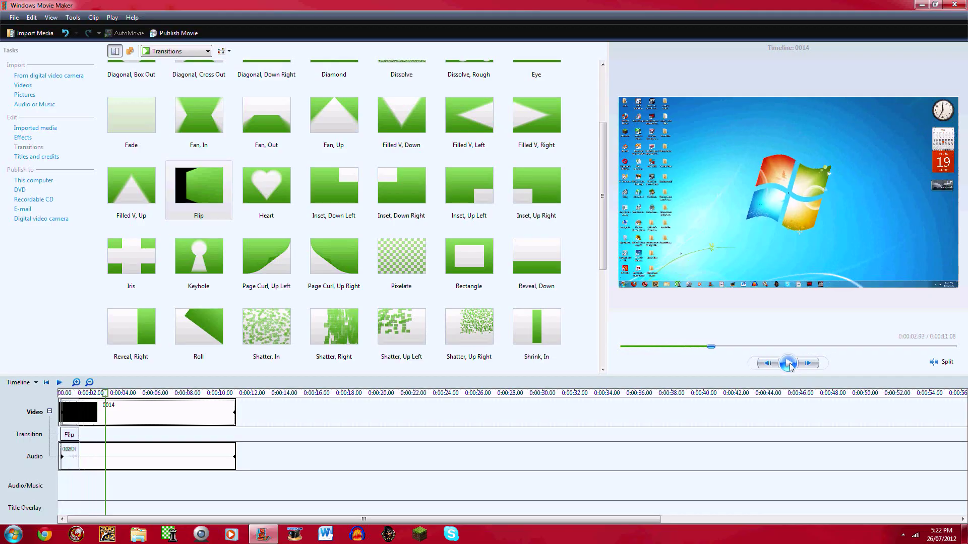
left_click(22, 137)
Apply the Slow Down, Half effect on the timeline and preview the movie
left_click_drag(610, 133, 605, 215)
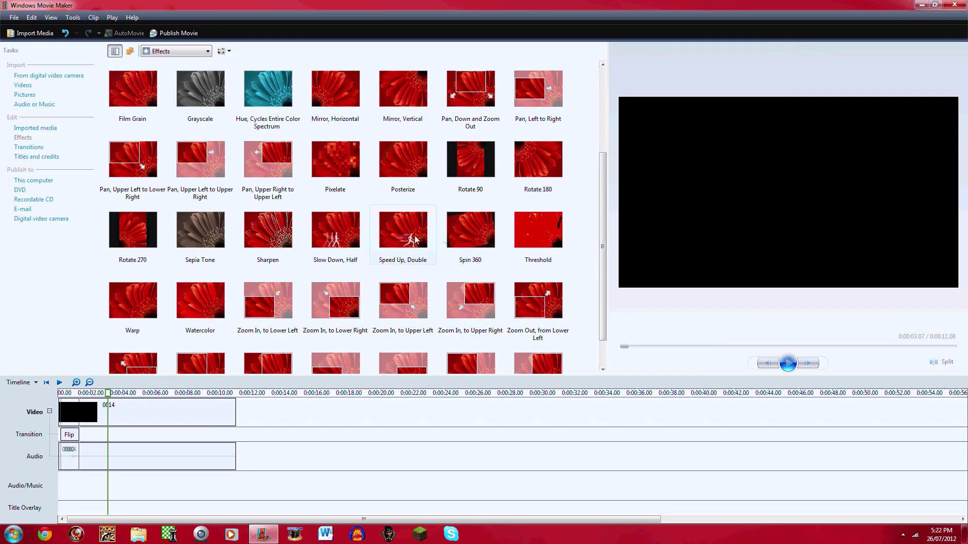
left_click_drag(330, 244, 60, 420)
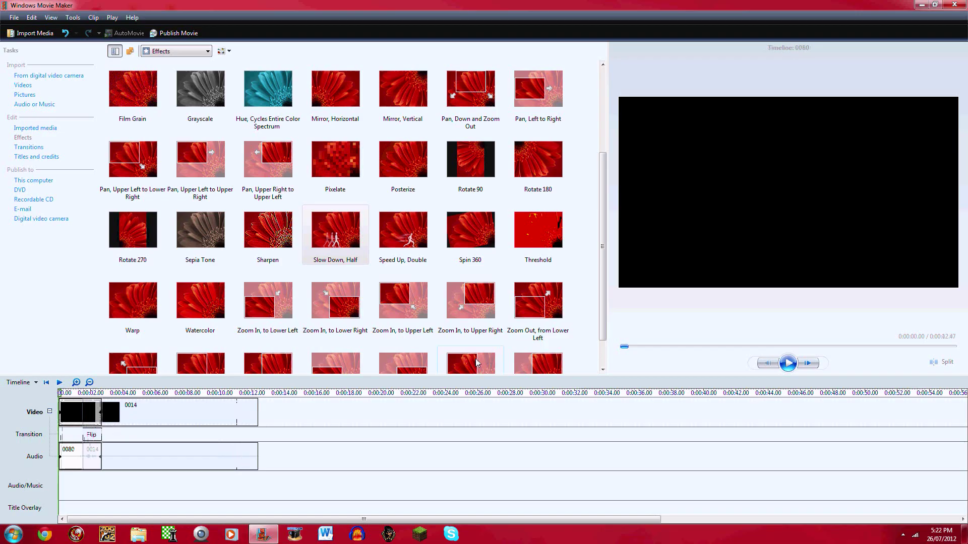
left_click(790, 364)
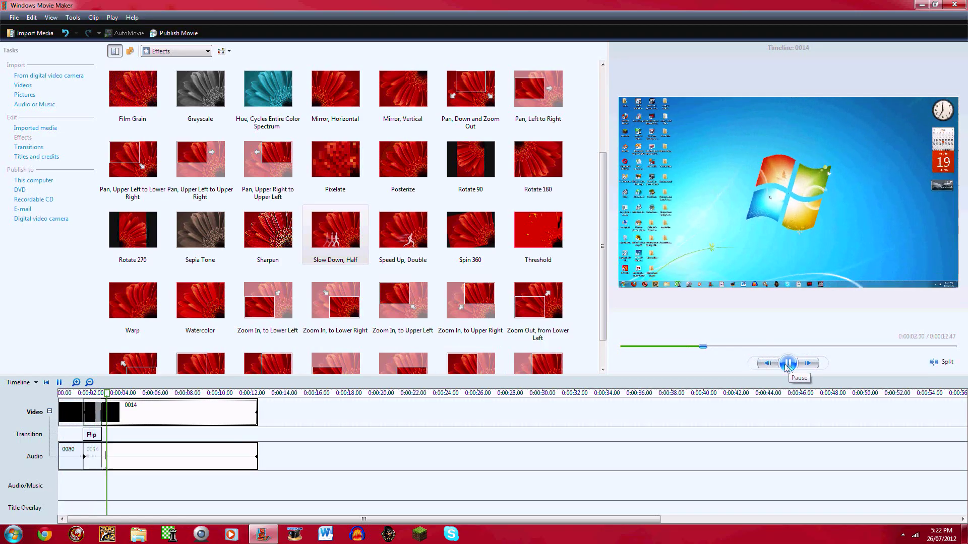
left_click(789, 363)
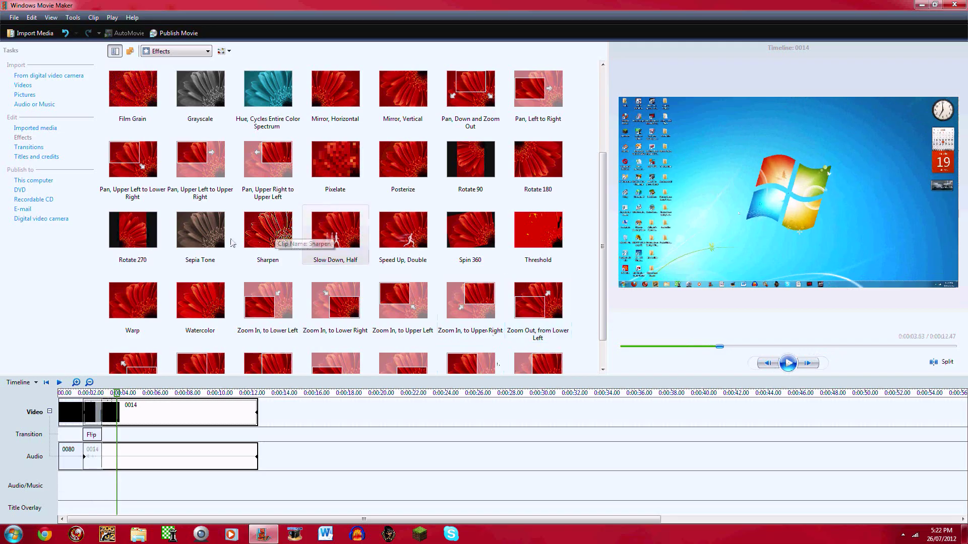
Apply Speed Up, Double to clip 0014 and preview the faster clip
left_click_drag(403, 232, 186, 412)
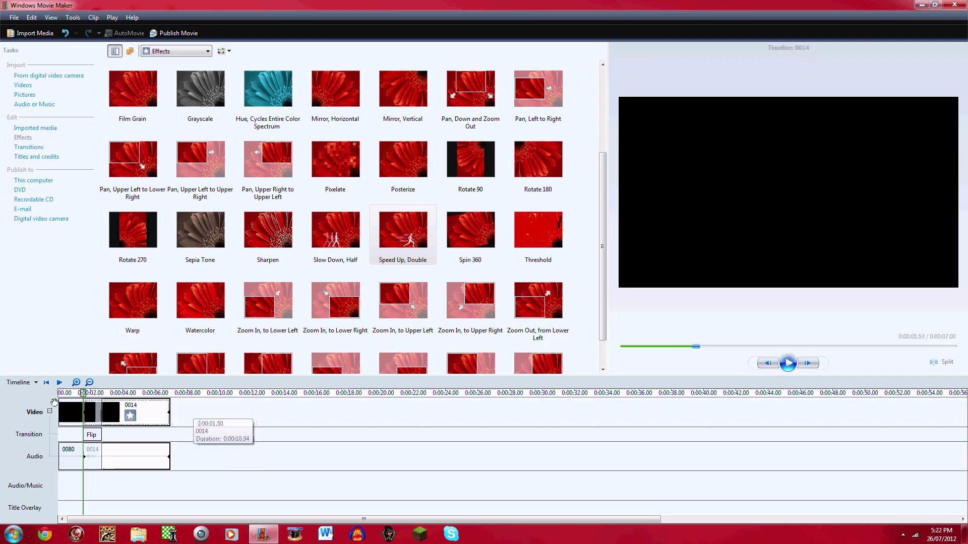
left_click(788, 363)
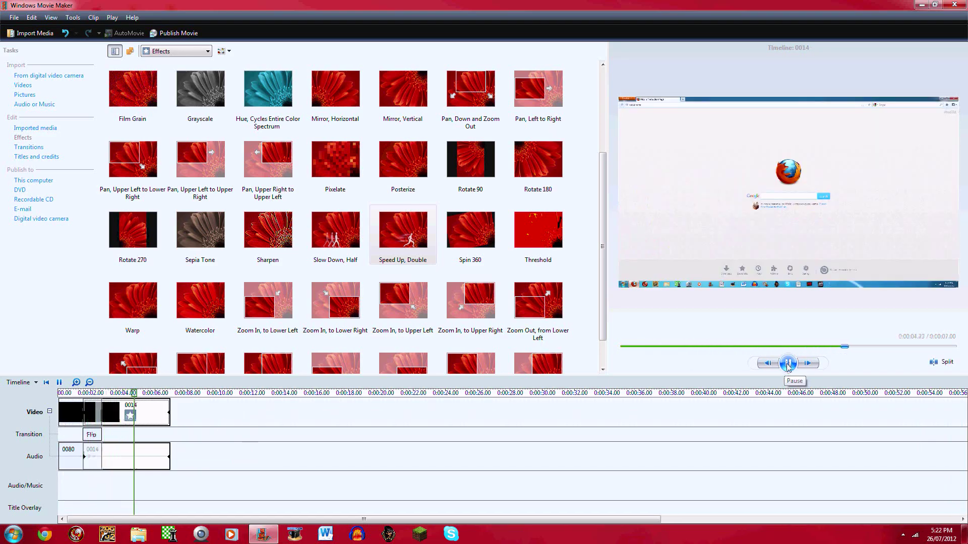
left_click(788, 363)
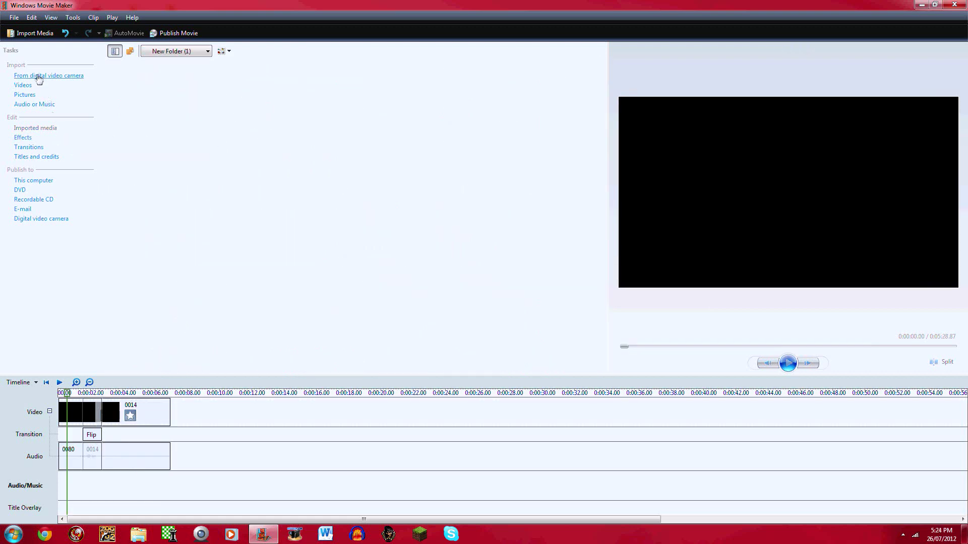
Import the song 210-westlife-amazing and lay it along the Audio/Music track
left_click(31, 106)
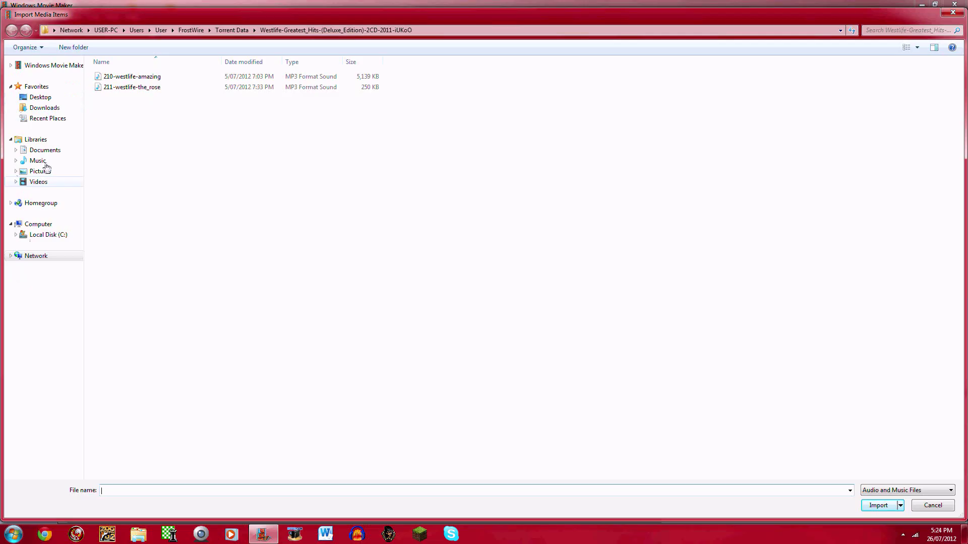
double_click(126, 77)
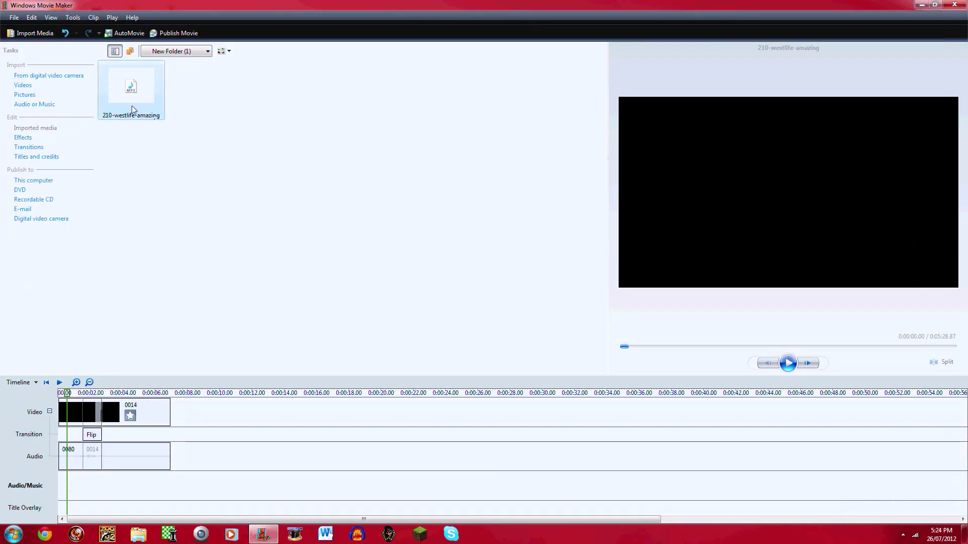
mouse_move(134, 110)
left_mouse_down()
mouse_move(303, 190)
mouse_move(69, 499)
mouse_move(49, 494)
left_mouse_up()
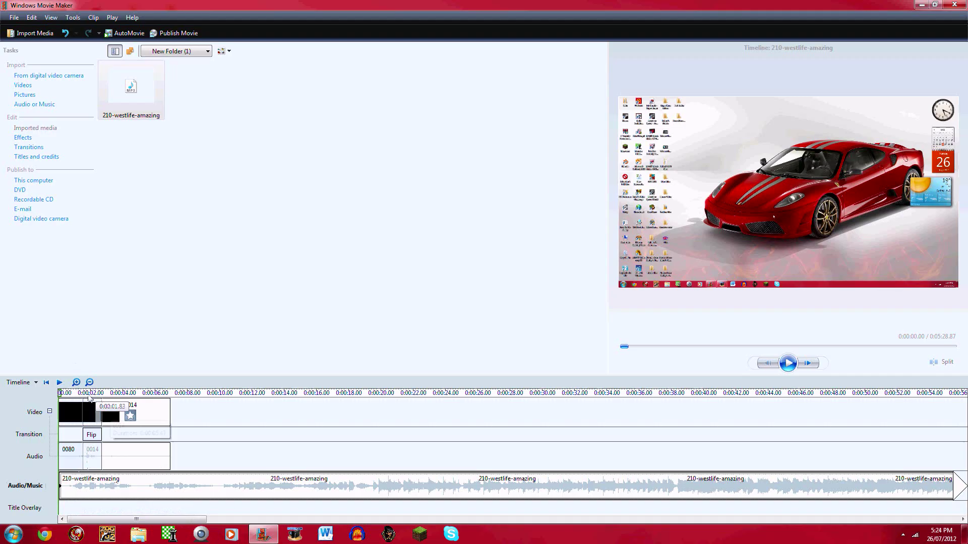
left_click(73, 17)
left_click(99, 115)
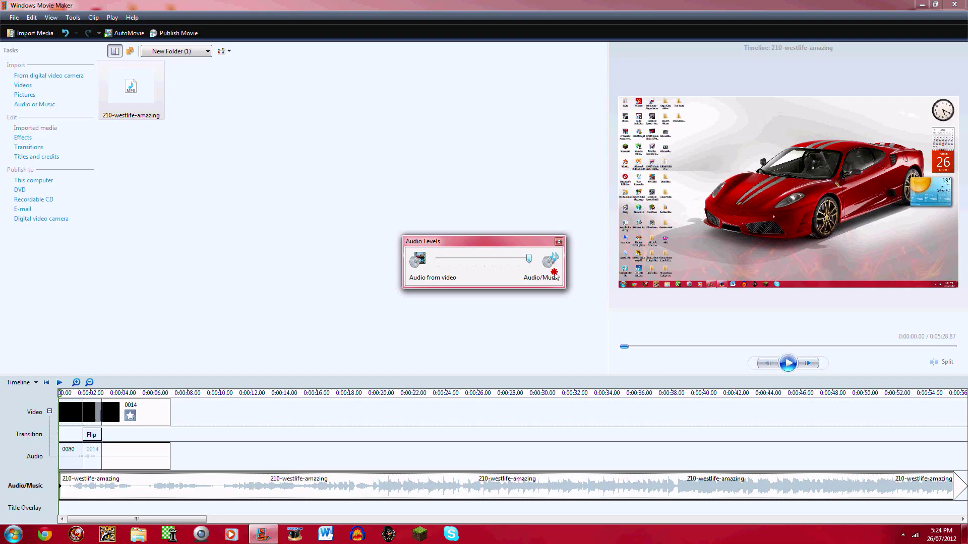
left_click_drag(528, 258, 430, 263)
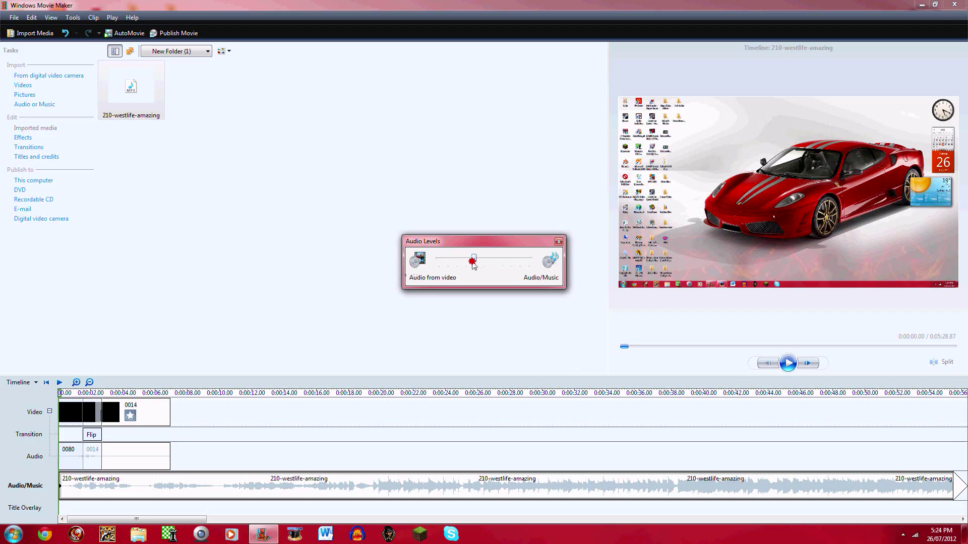
left_click_drag(482, 272, 484, 272)
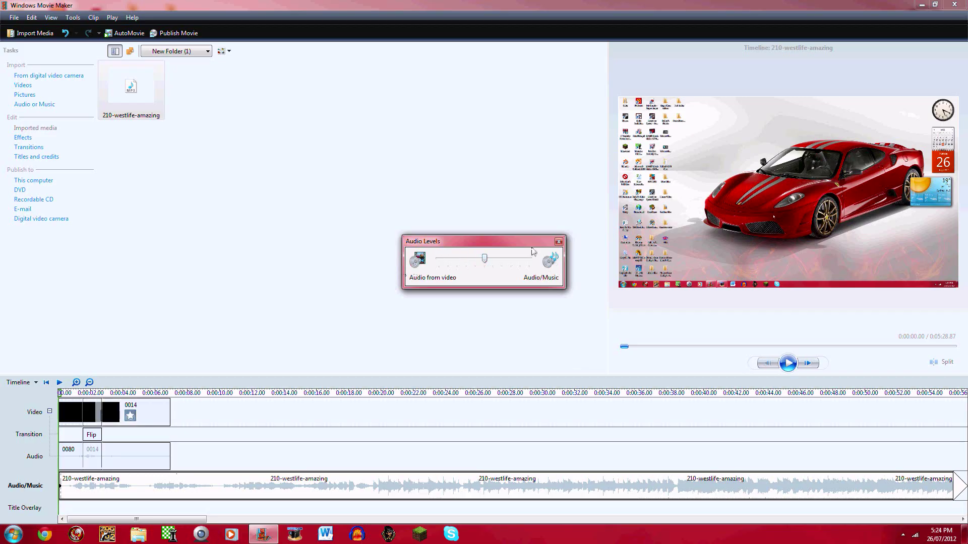
left_click(559, 243)
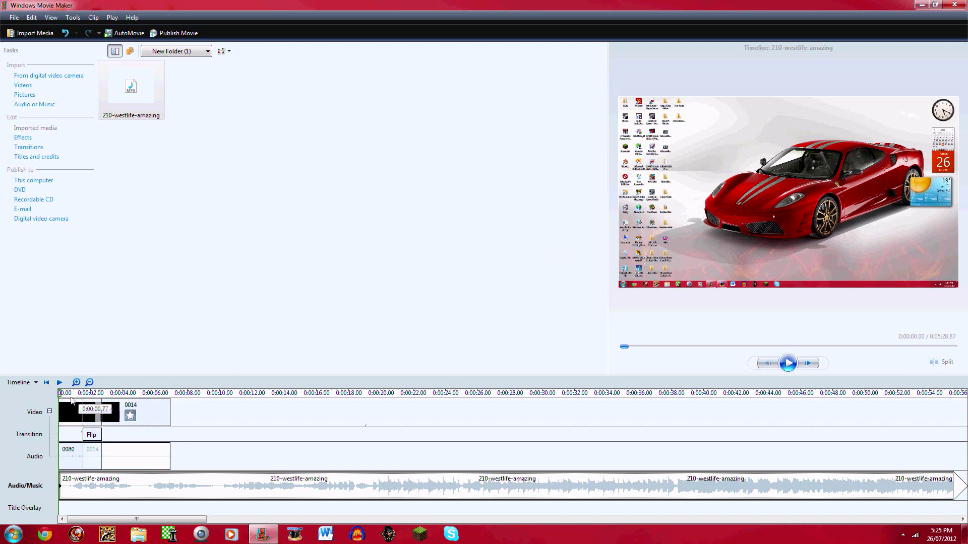
left_click_drag(70, 393, 132, 393)
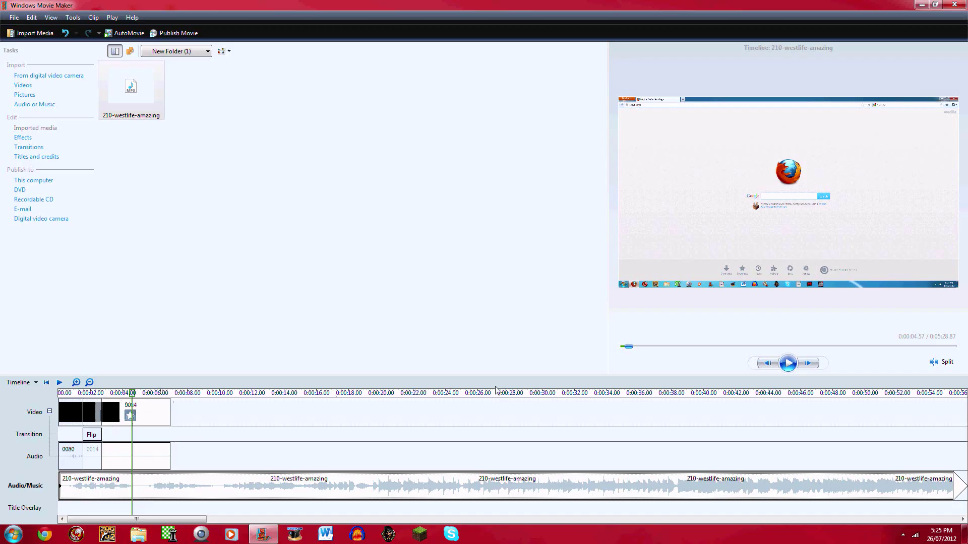
left_click(789, 363)
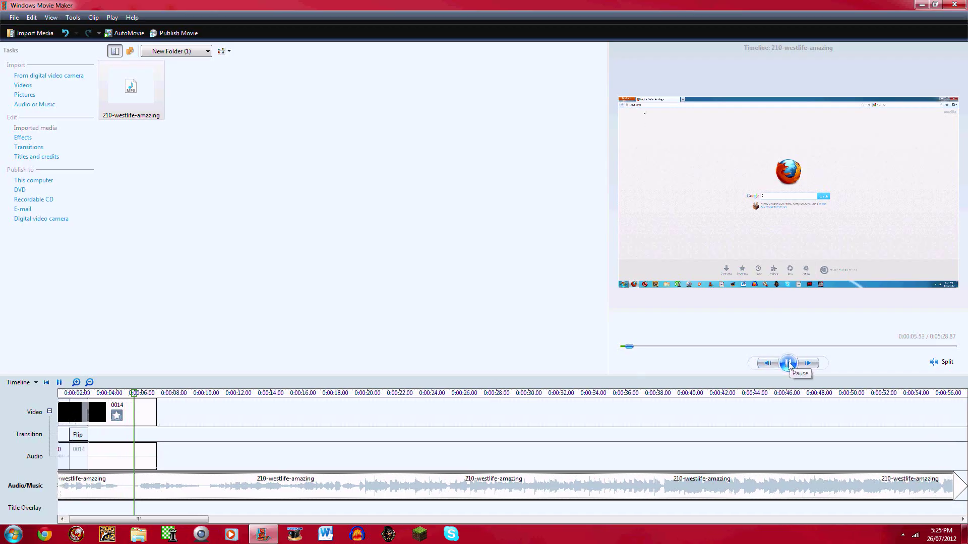
left_click(788, 363)
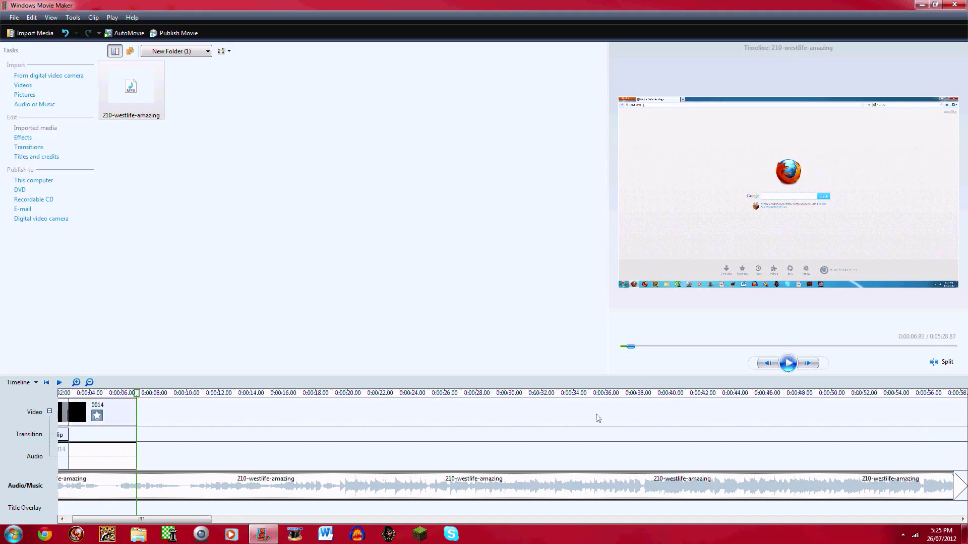
left_click(73, 17)
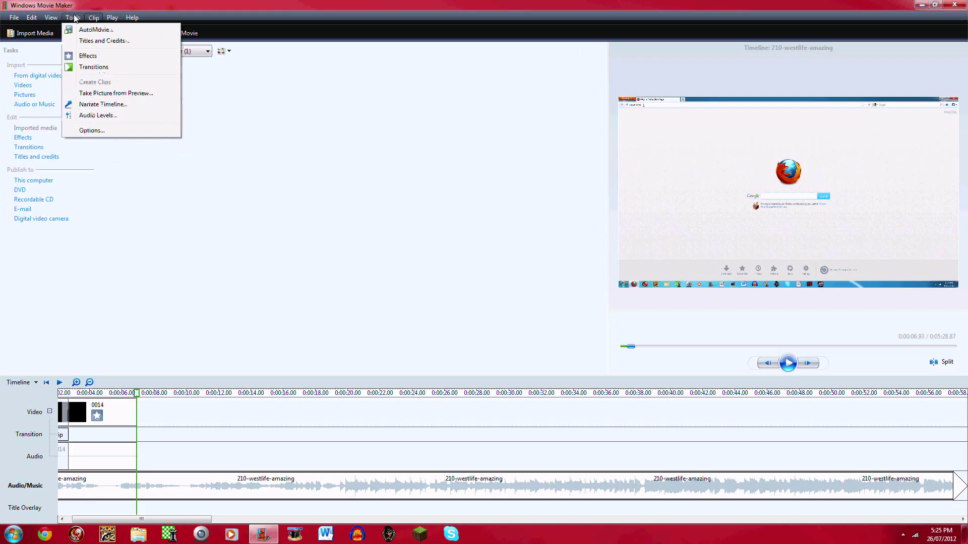
left_click(99, 115)
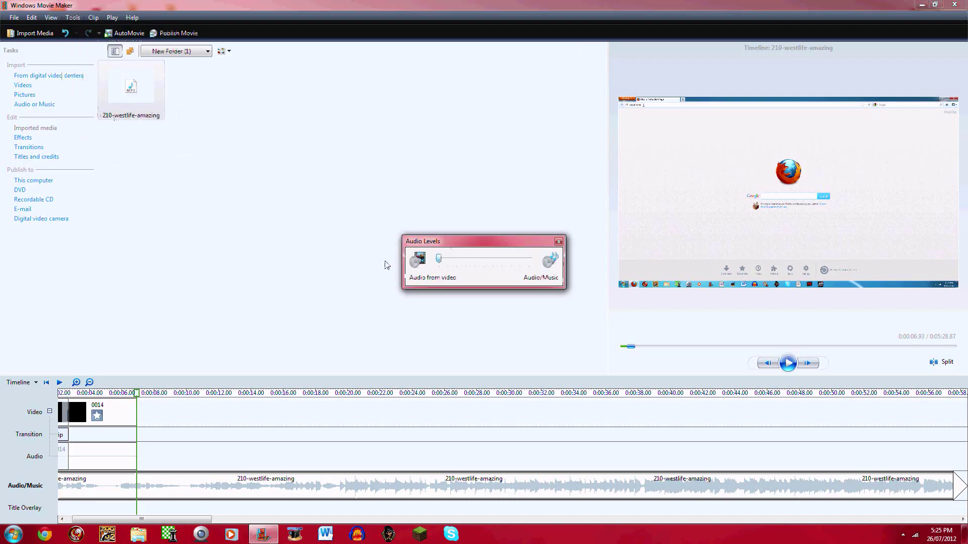
left_click(559, 241)
left_click(121, 412)
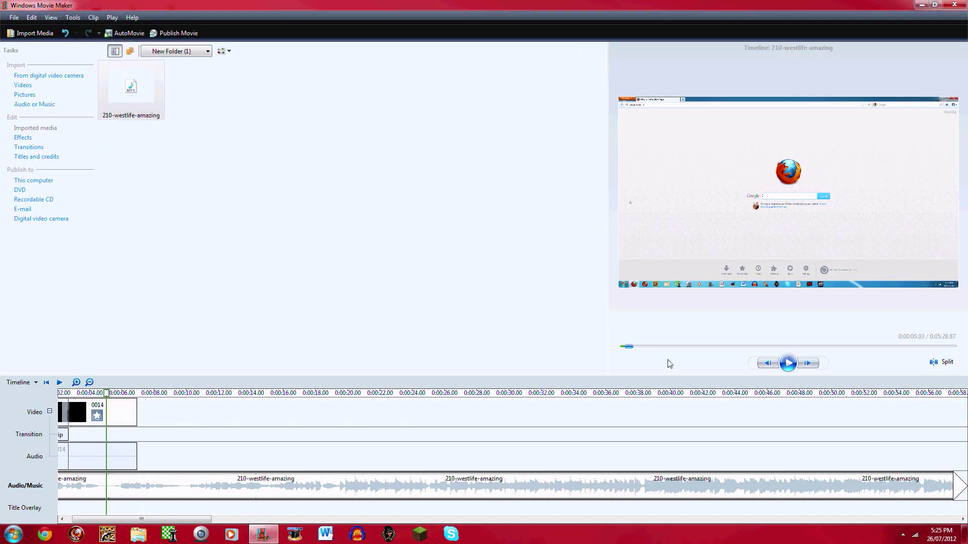
left_click(788, 362)
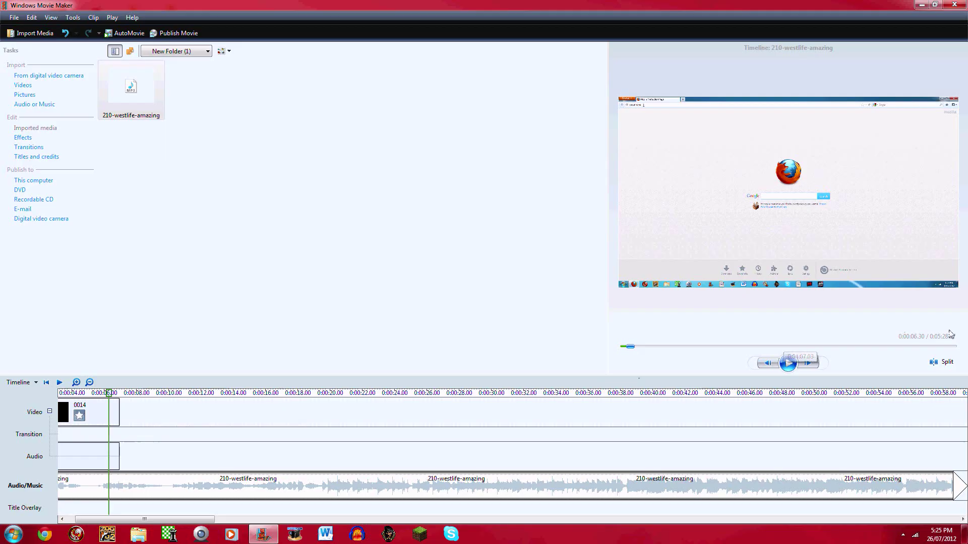
Split the music track and clip 0014 at the playhead, then delete the leftover piece
left_click(933, 363)
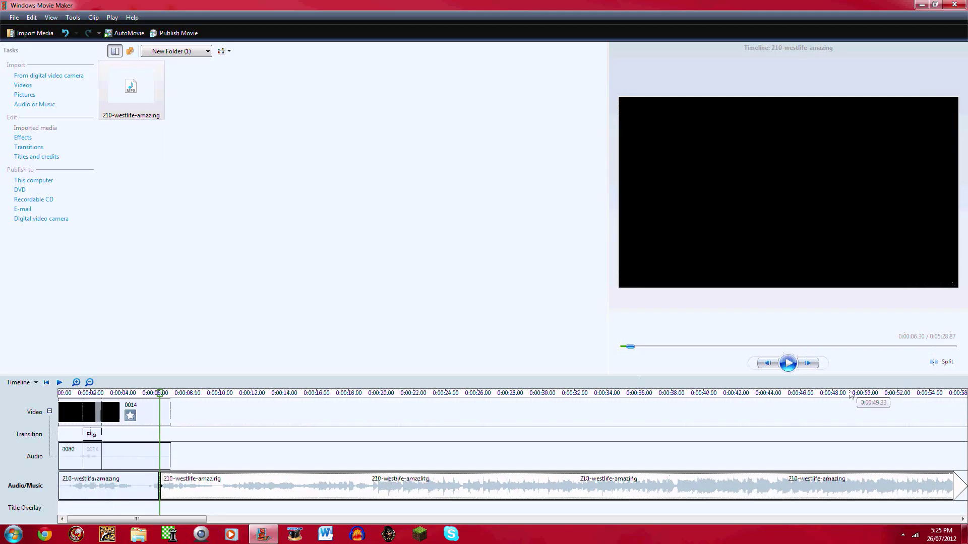
left_click(164, 411)
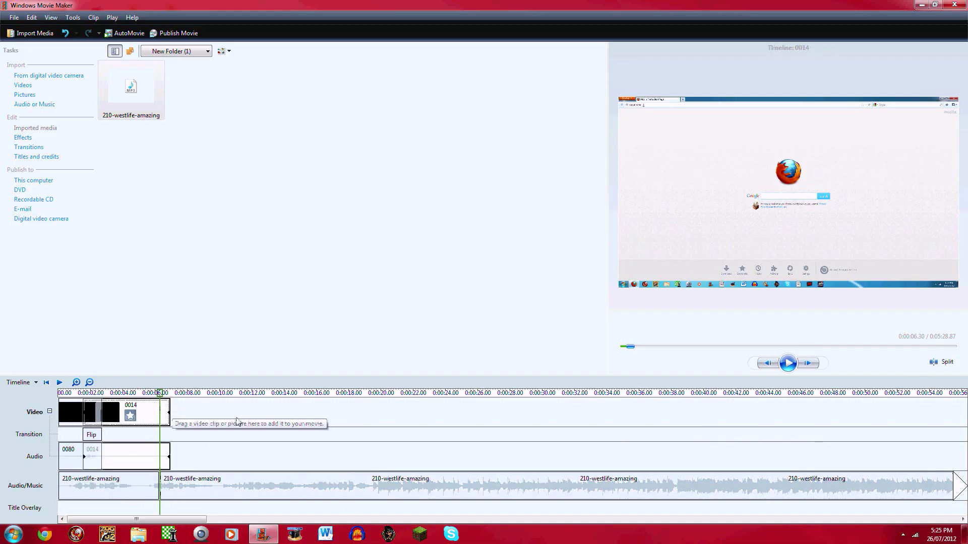
left_click(159, 395)
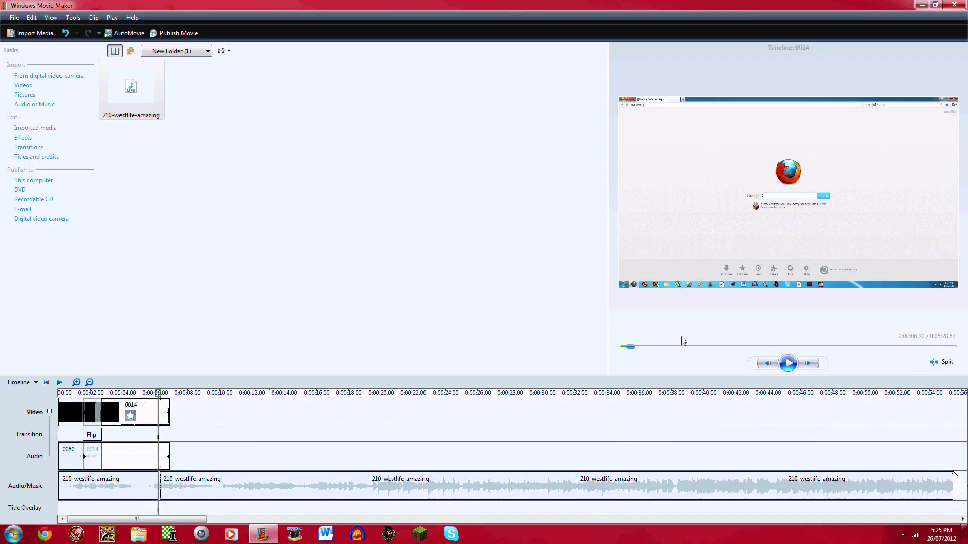
left_click(787, 363)
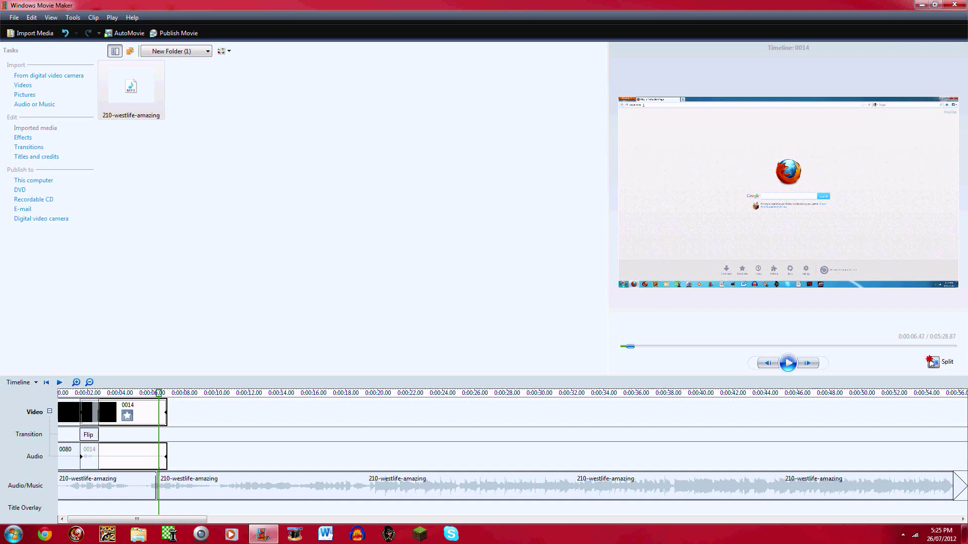
left_click(933, 363)
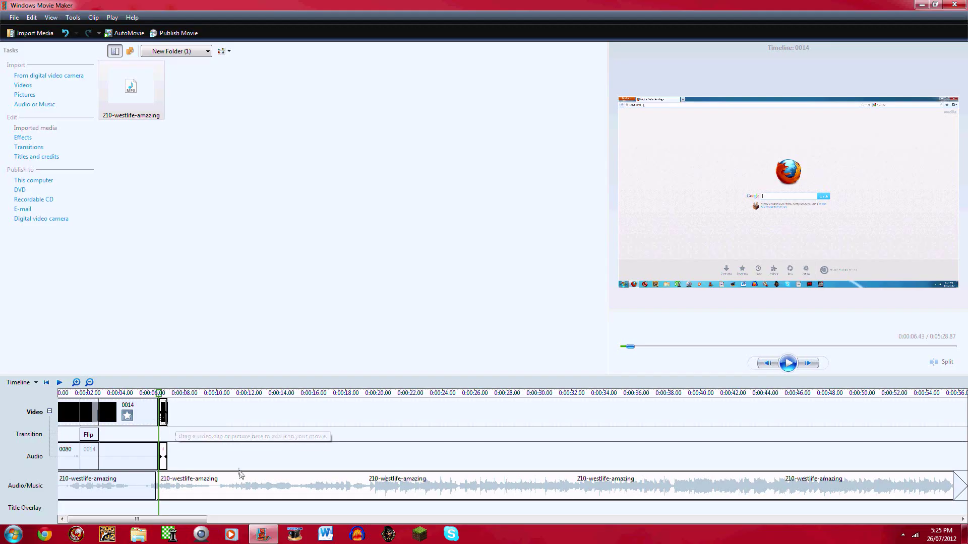
key("Delete")
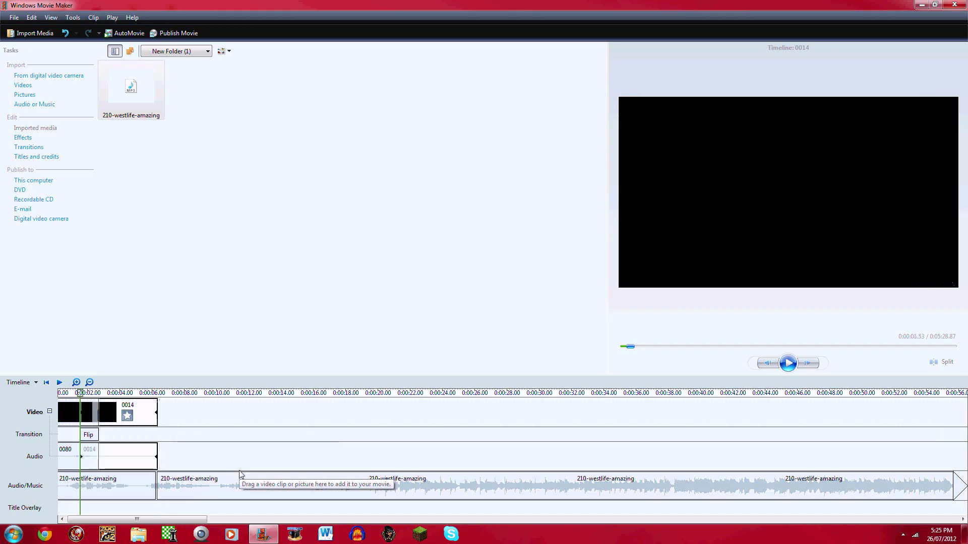
Select clip 0014 and preview playback from 0:00:05.50
left_click(115, 417)
left_click(144, 393)
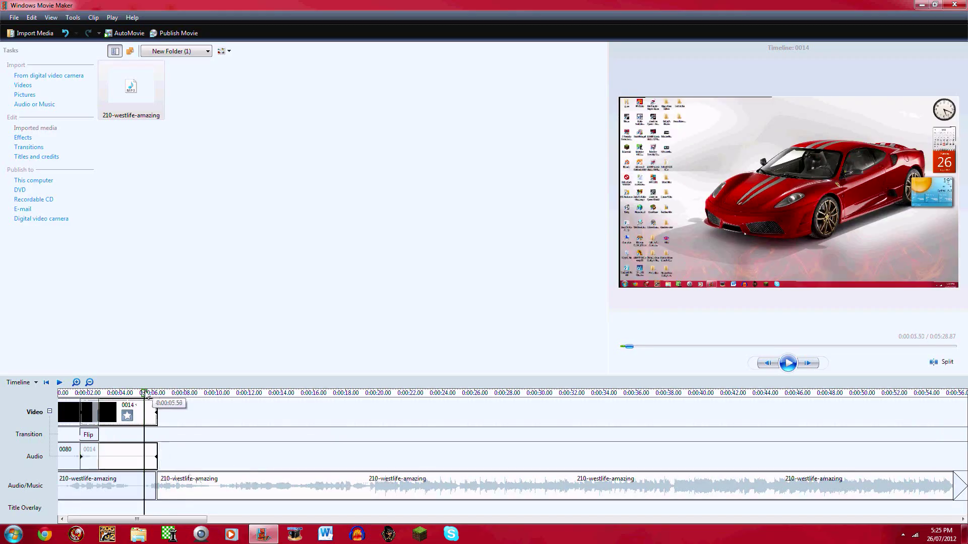
left_click(787, 364)
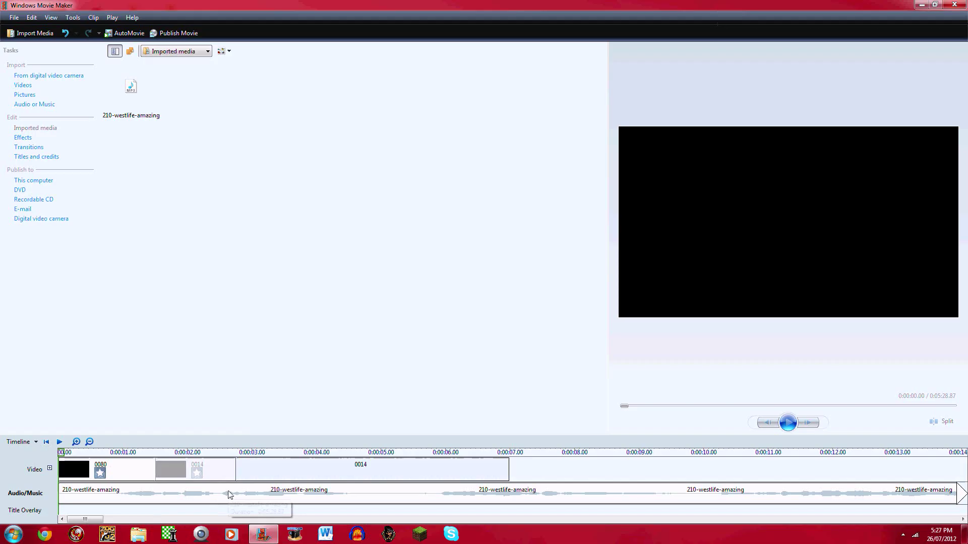
Publish the movie as 'Test Video' to My Videos at best quality
left_click(31, 17)
mouse_move(14, 17)
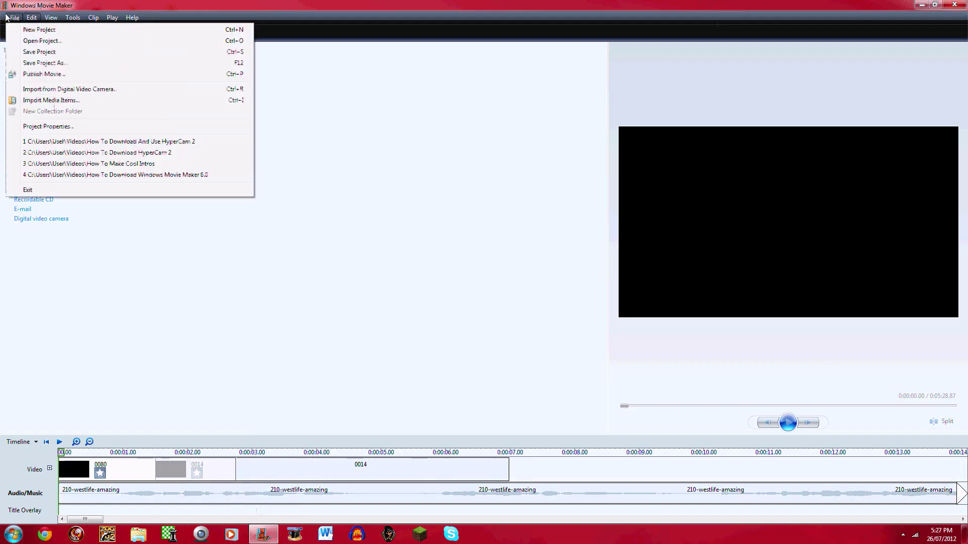
left_click(40, 74)
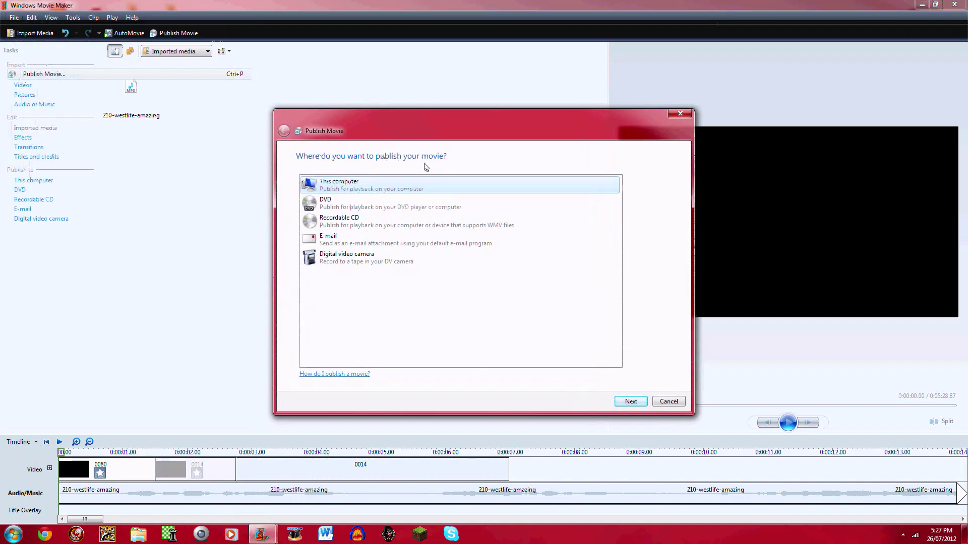
double_click(338, 184)
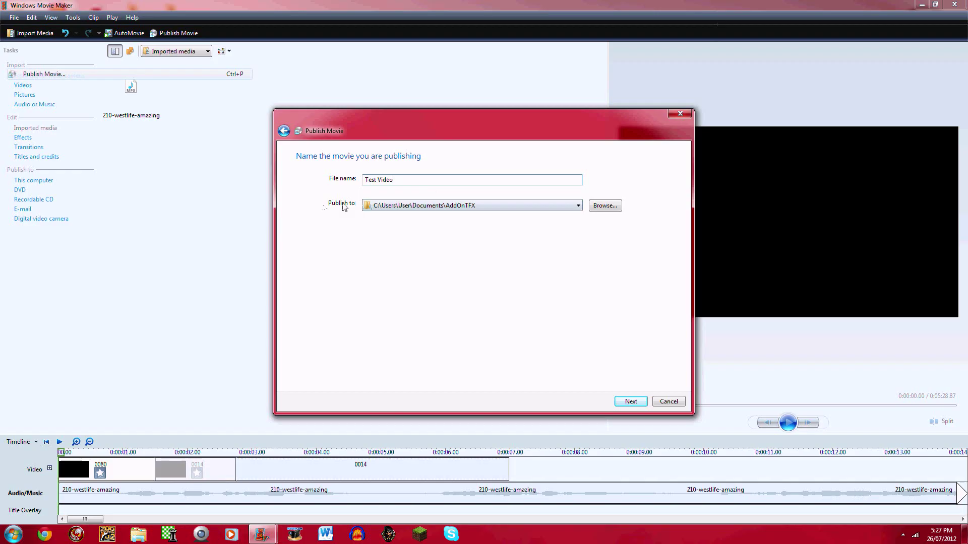
left_click(417, 208)
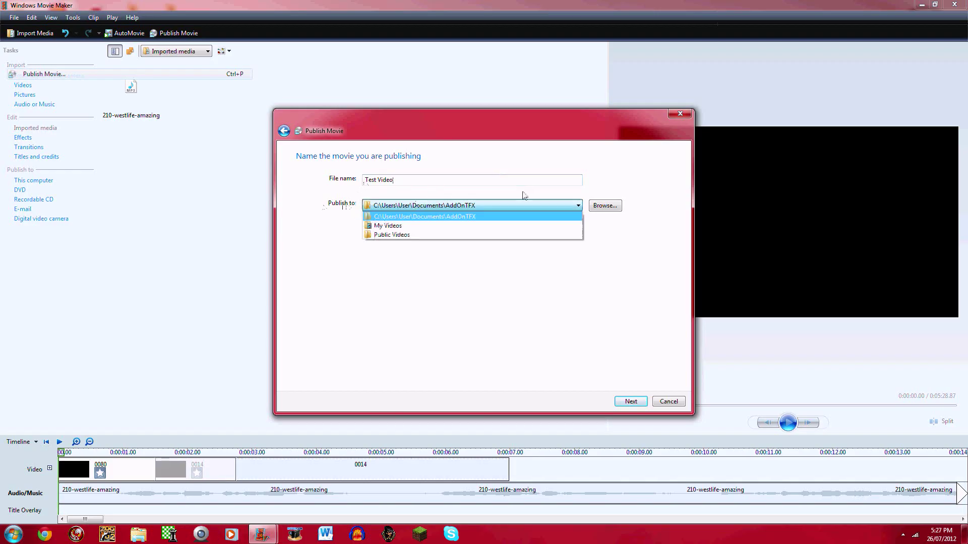
left_click(373, 225)
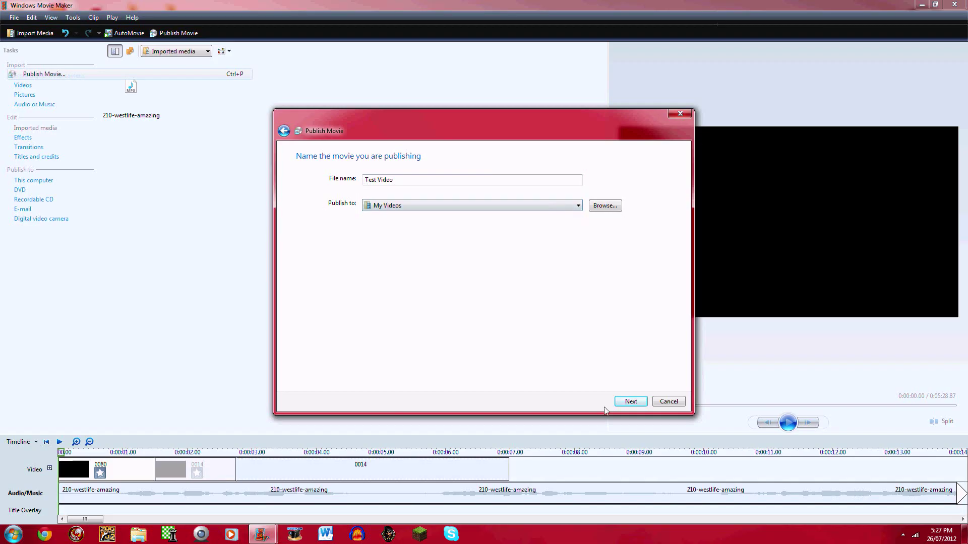
left_click(631, 402)
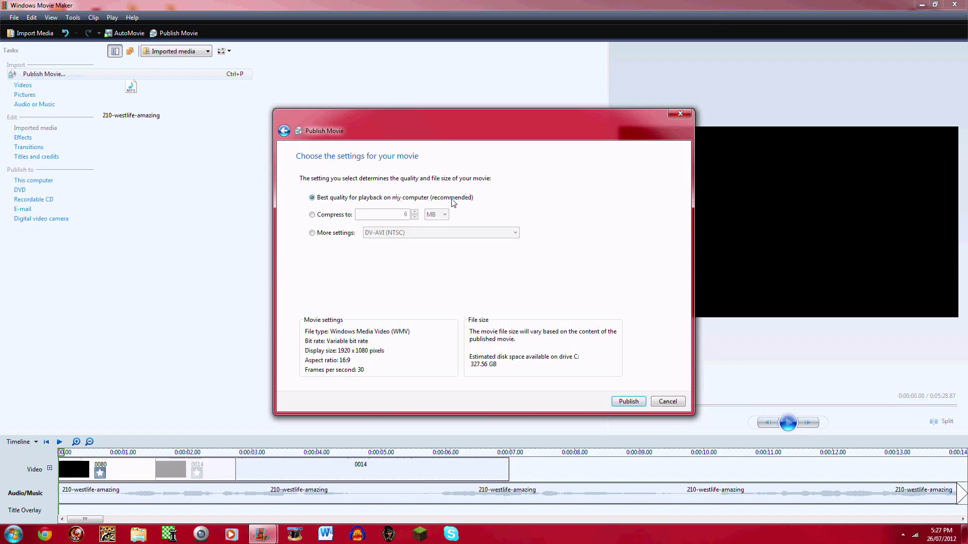
left_click(623, 401)
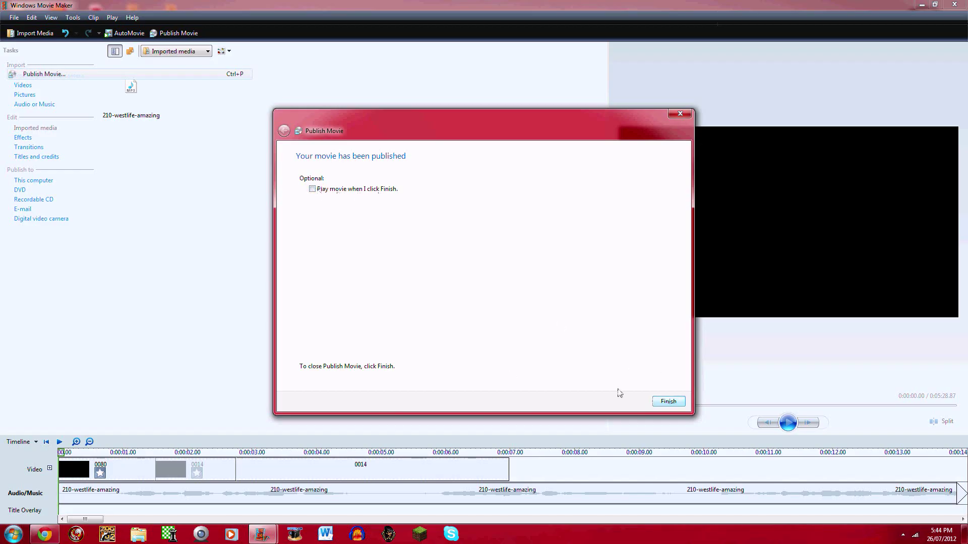
left_click(675, 402)
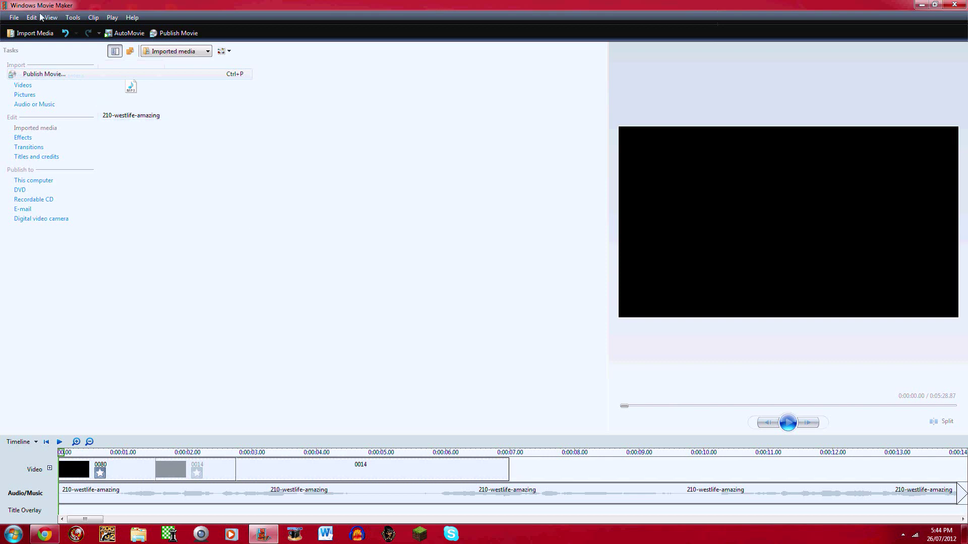
Start saving the project under a new name, then cancel the save
left_click(14, 17)
left_click(331, 126)
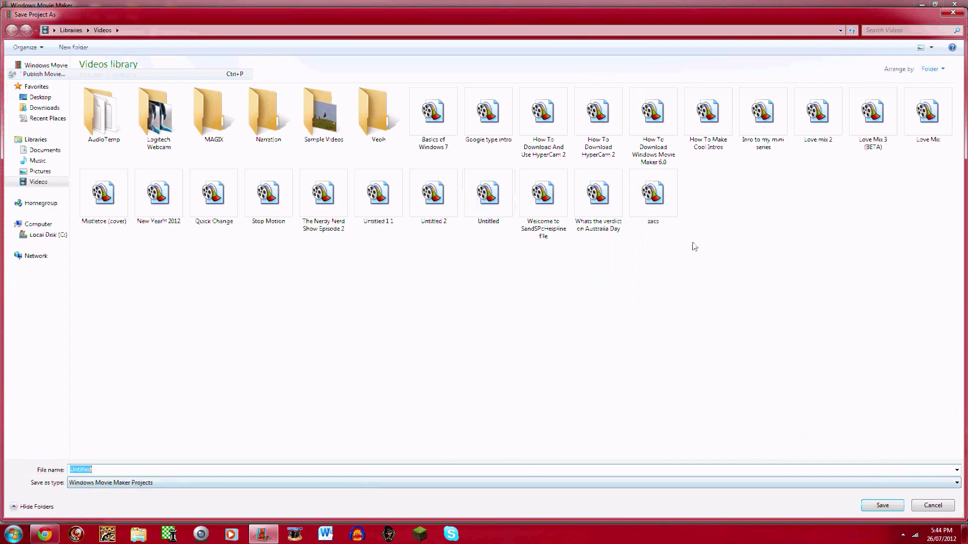
left_click(953, 12)
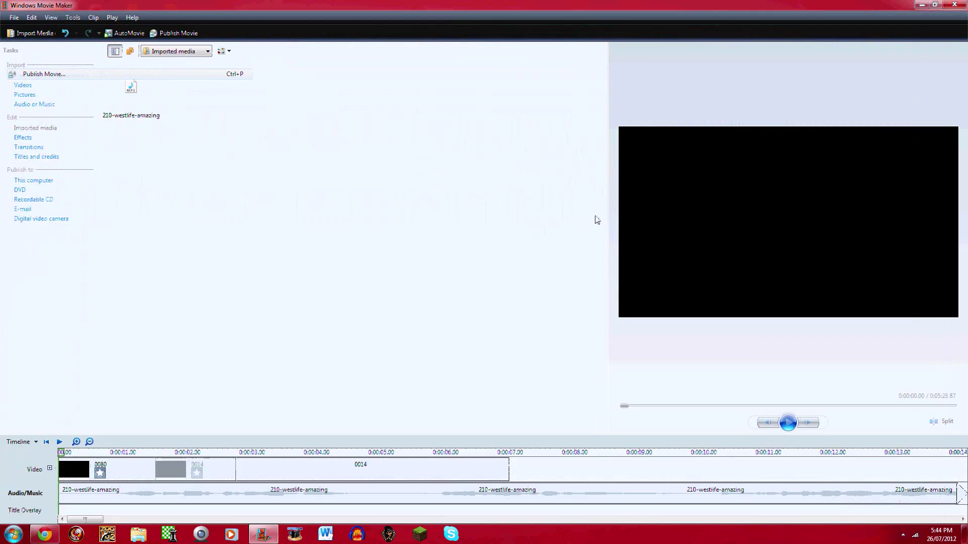
Close Movie Maker without saving changes and dismiss the already-running error message
left_click(934, 4)
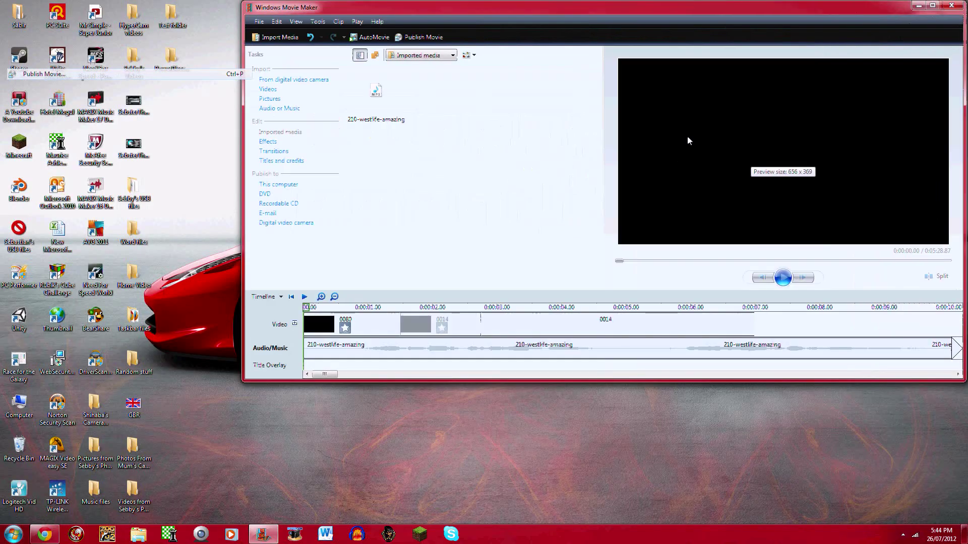
left_click(950, 6)
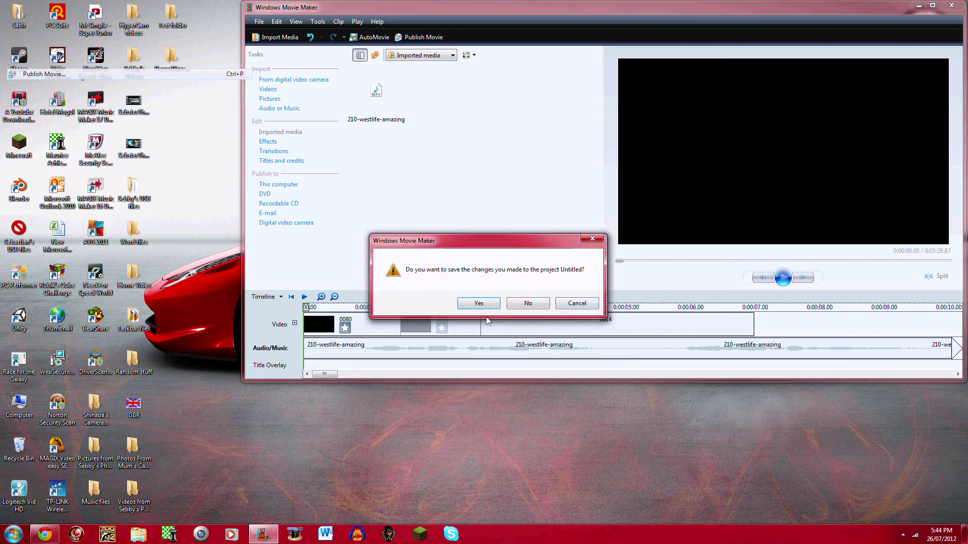
left_click(529, 303)
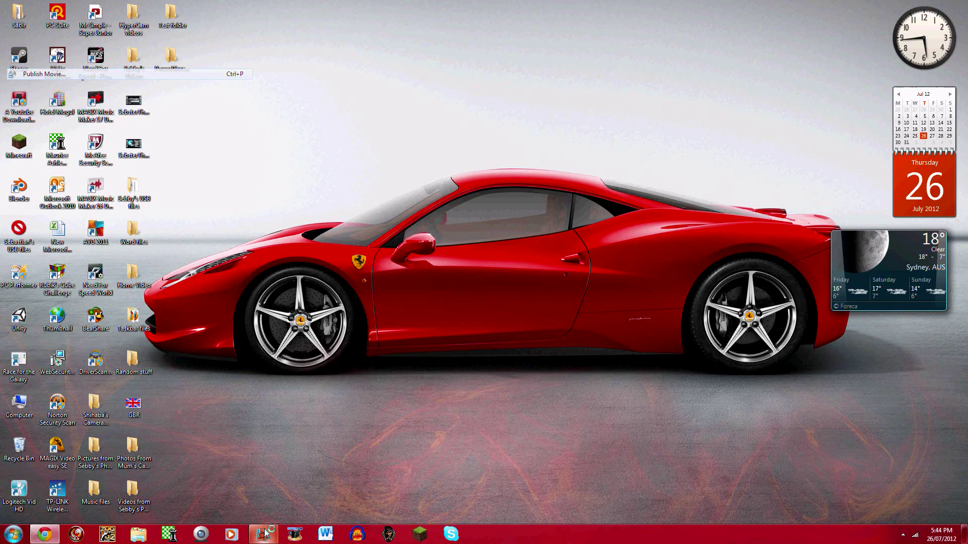
left_click(569, 304)
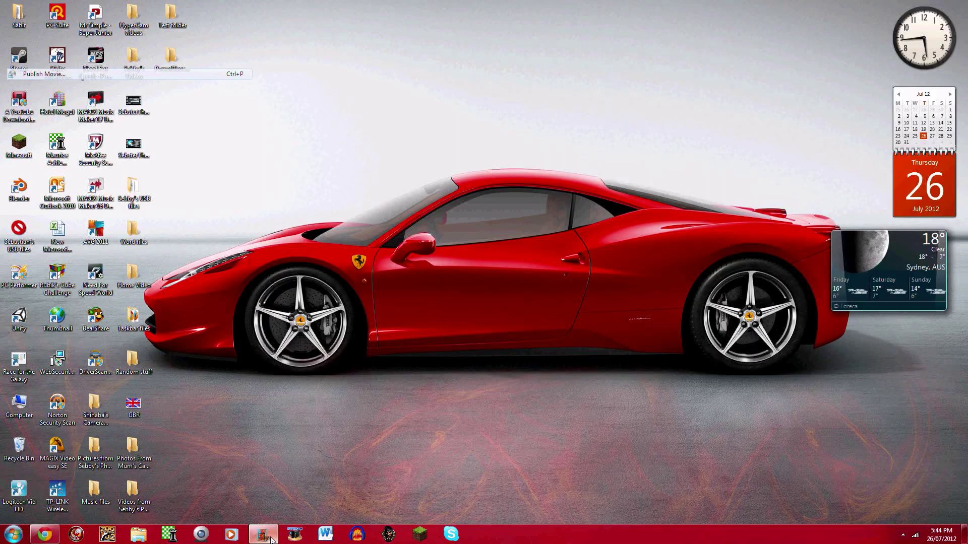
Restore and maximize Movie Maker, then go to the desktop and browse Downloads' 263 items in Explorer
left_click(271, 538)
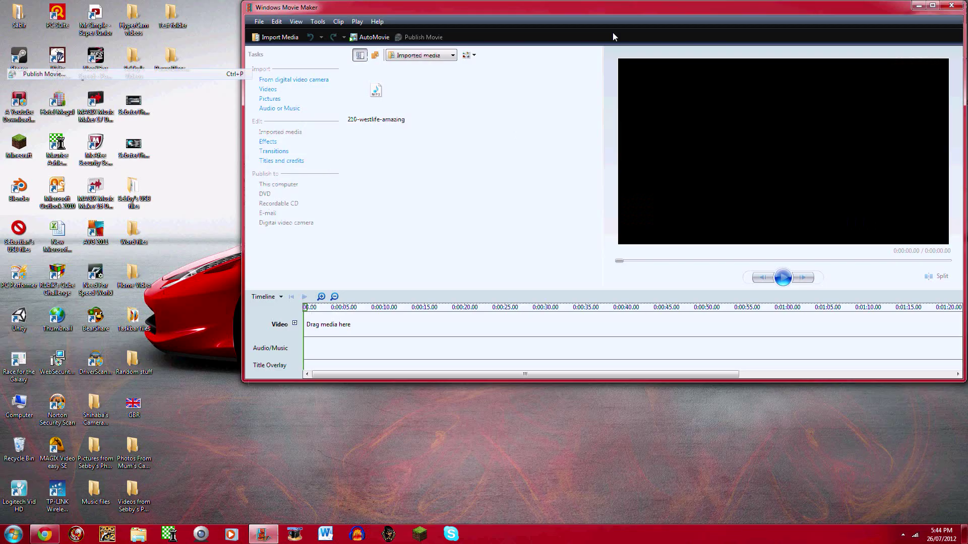
left_click(941, 6)
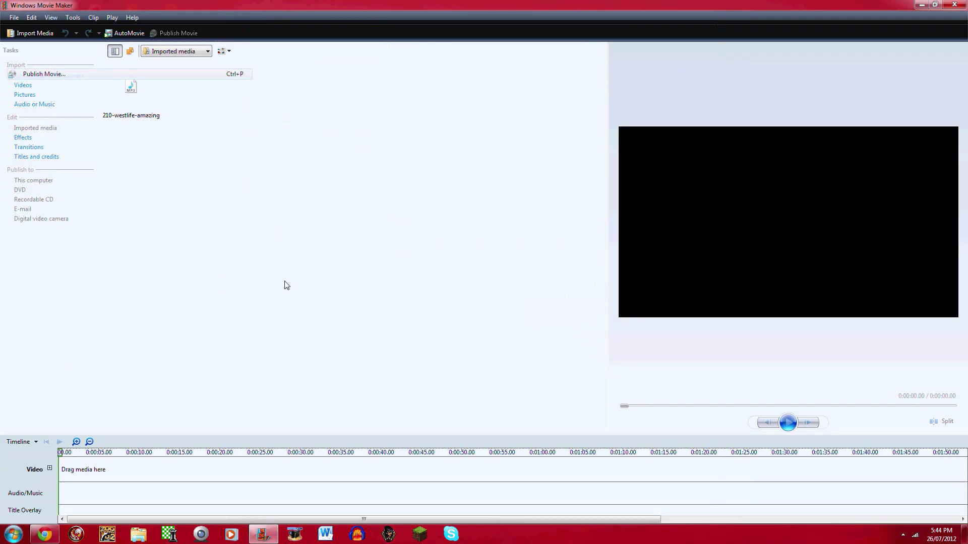
key("super+d")
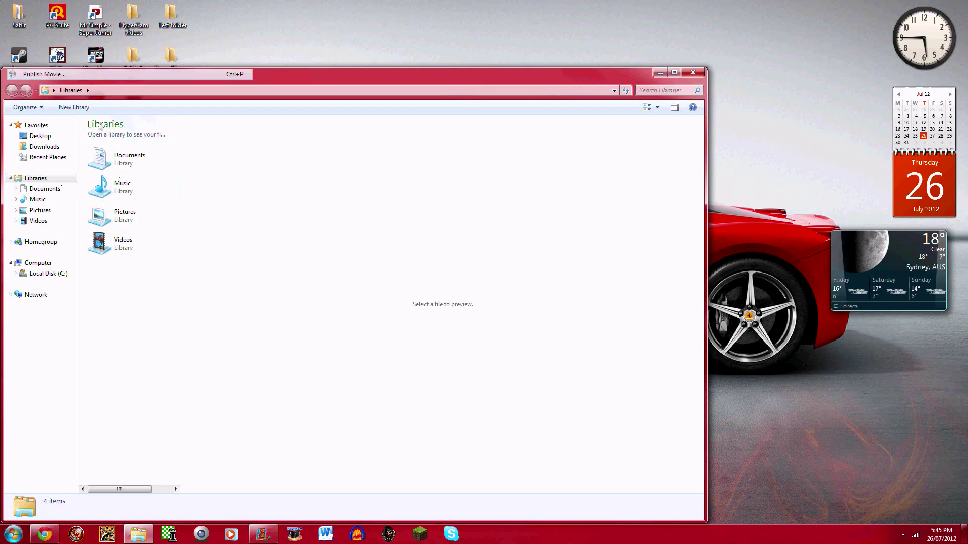
left_click(53, 147)
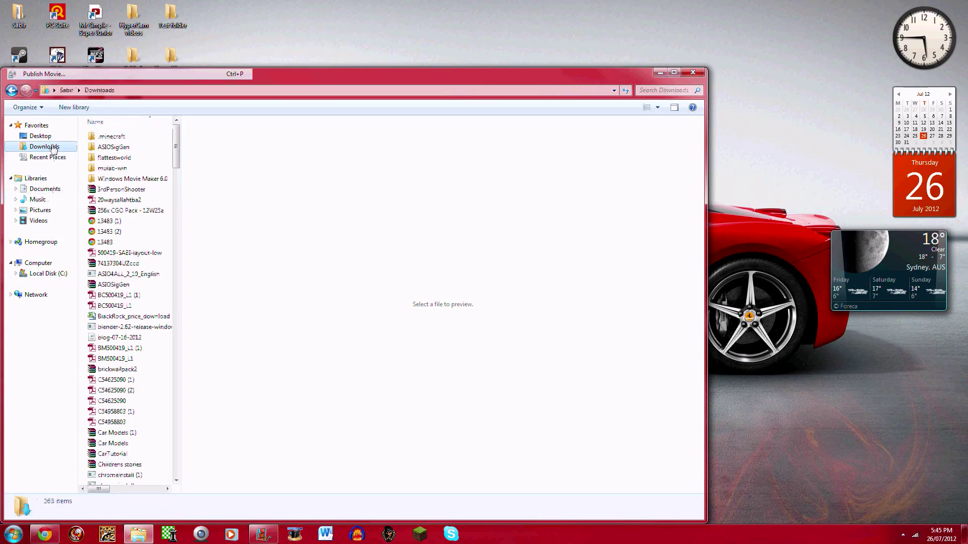
left_click_drag(175, 143, 186, 377)
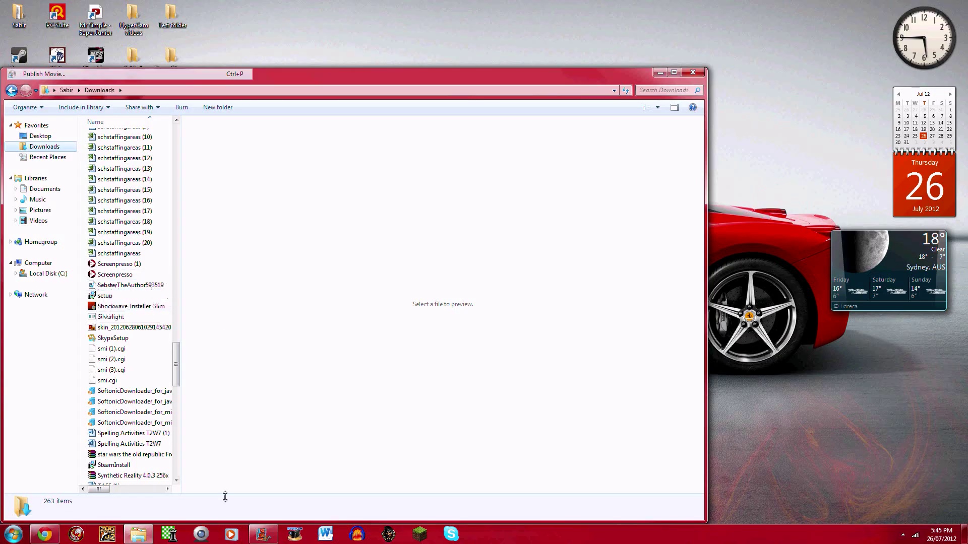
Import SebsterTheAuthor593519.mp4 from Downloads using the All Files filter into Movie Maker
left_click(263, 535)
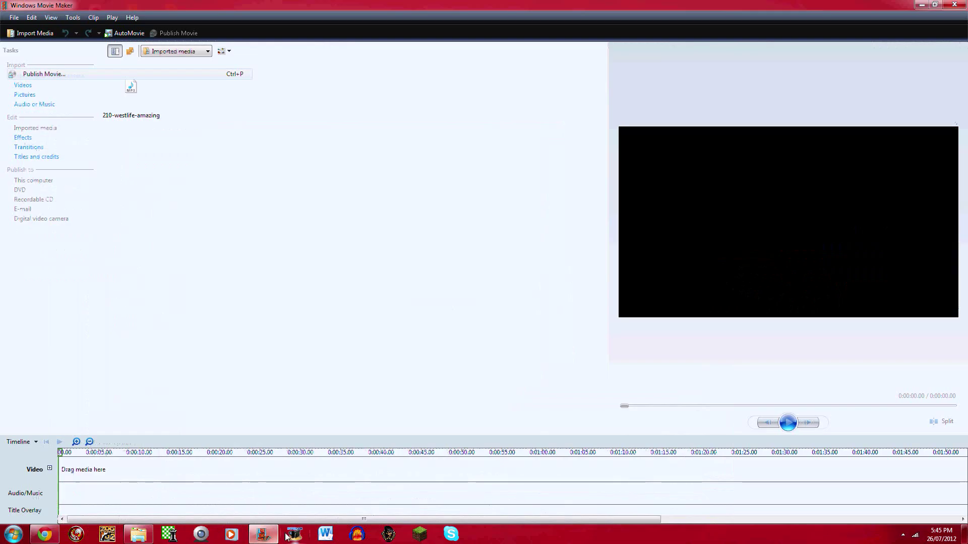
left_click(22, 85)
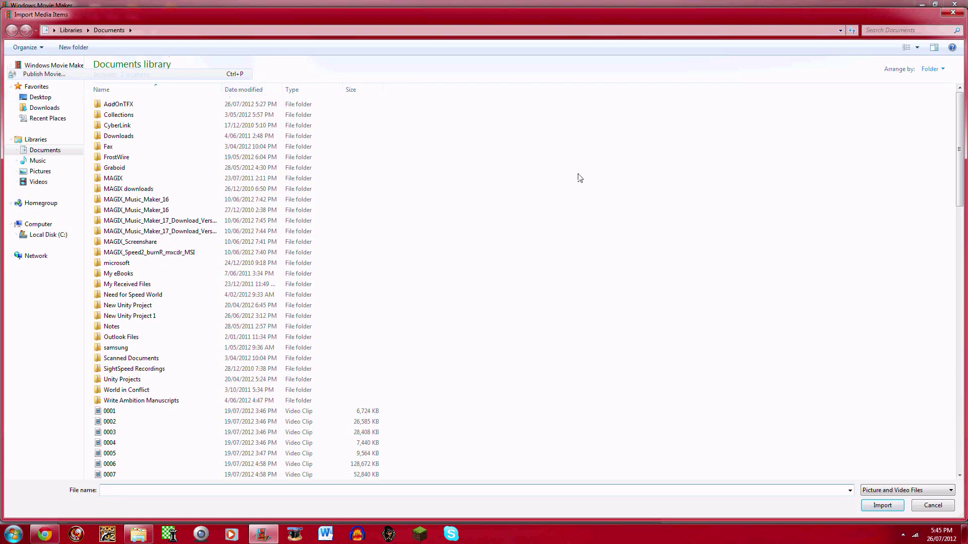
mouse_move(960, 179)
left_mouse_down()
mouse_move(960, 230)
mouse_move(961, 179)
left_mouse_up()
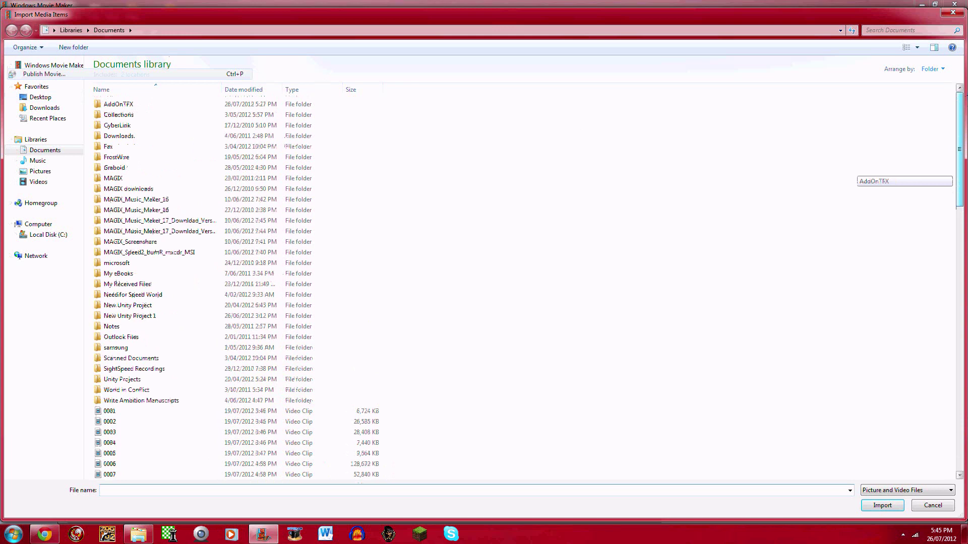
left_click(37, 108)
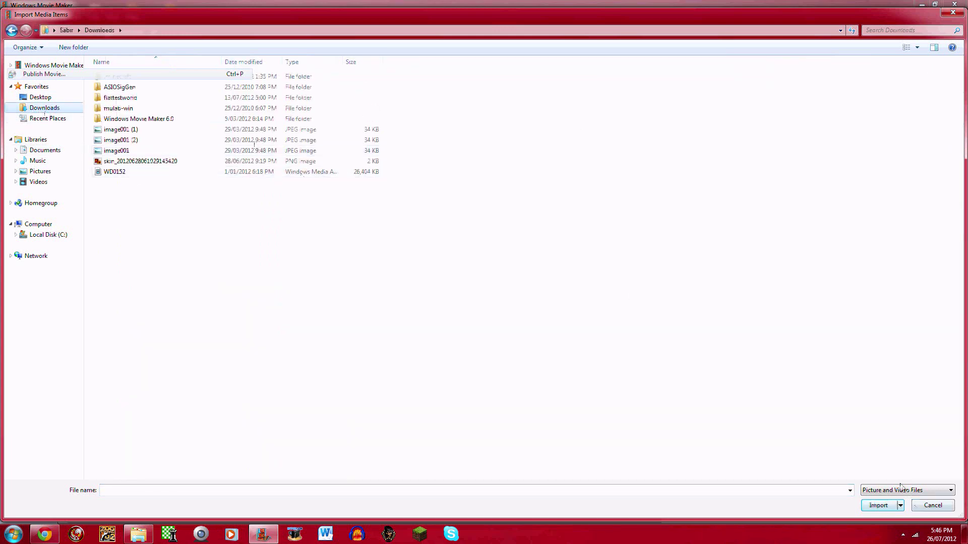
left_click(883, 490)
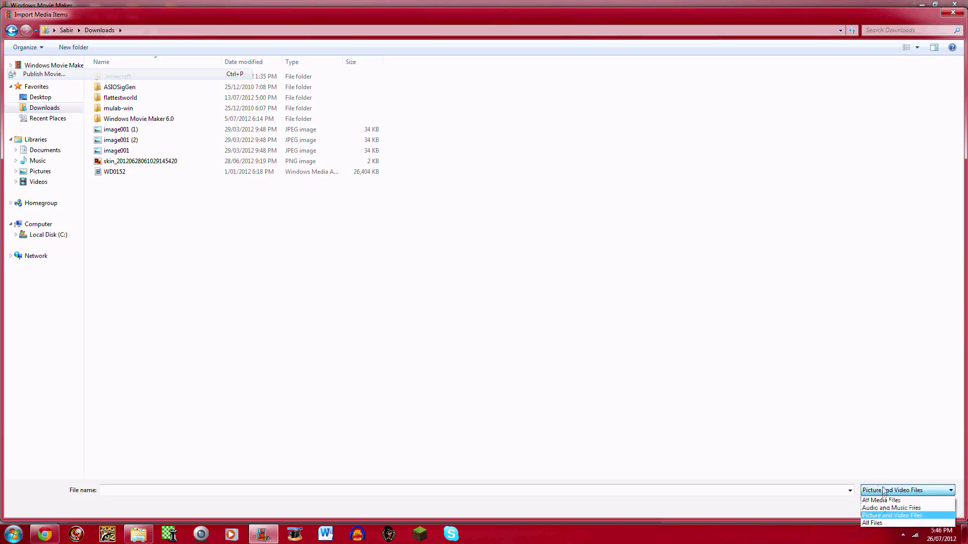
left_click(872, 524)
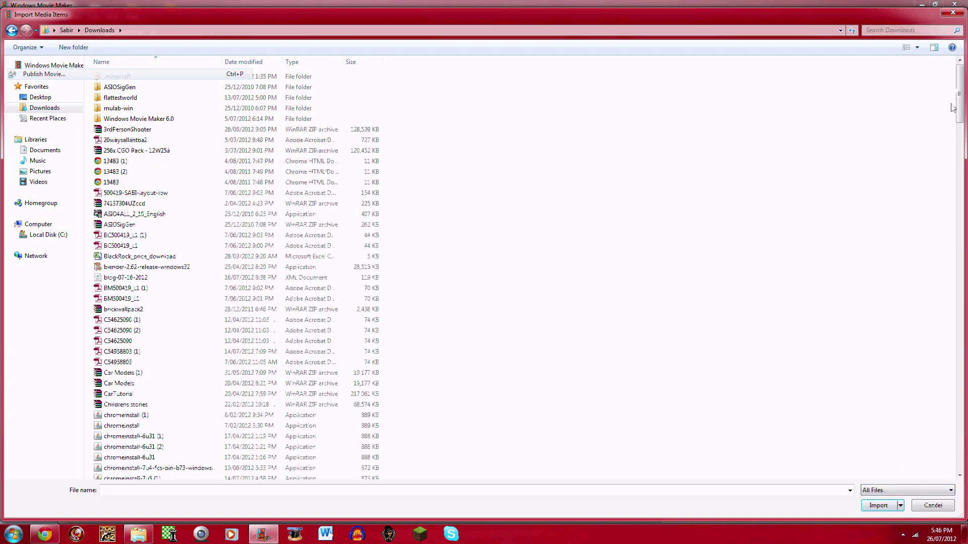
left_click_drag(959, 103, 964, 357)
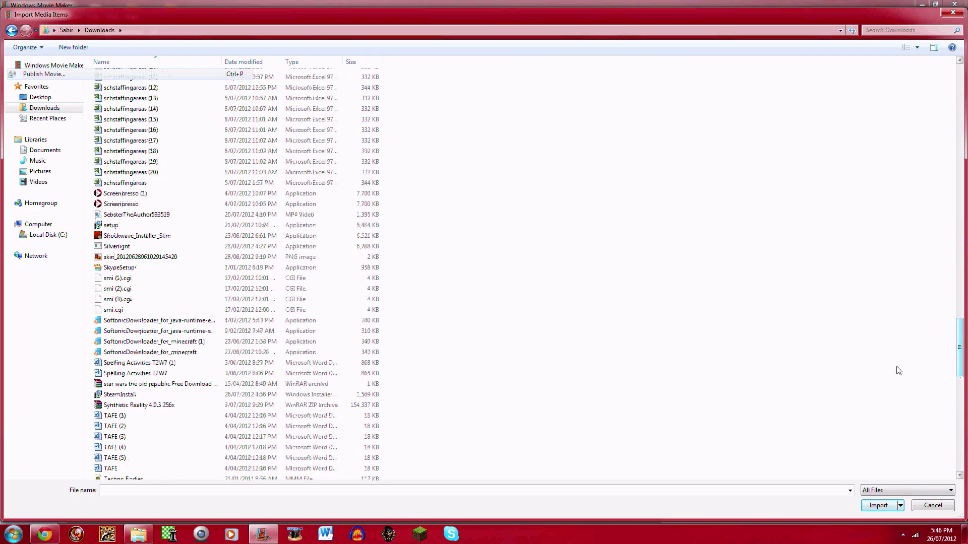
double_click(139, 215)
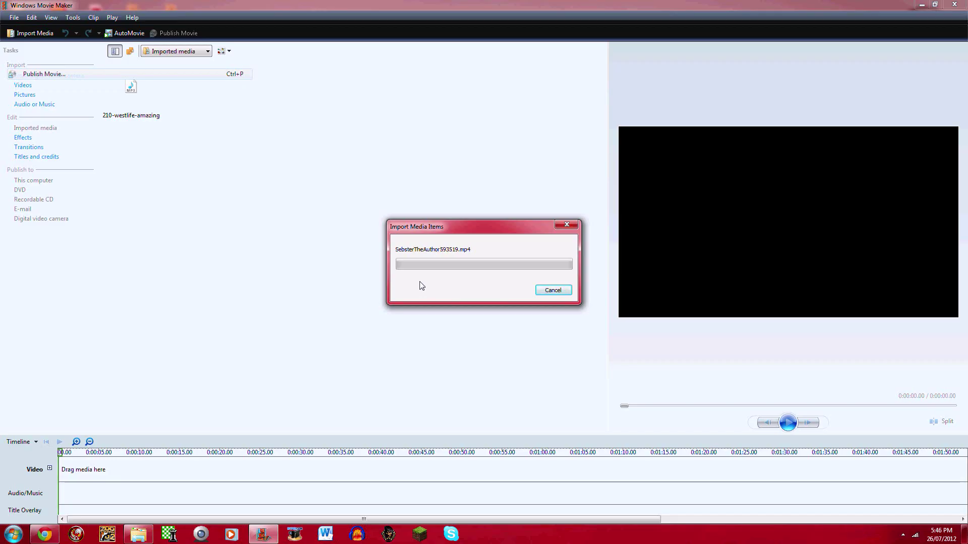
left_click(554, 292)
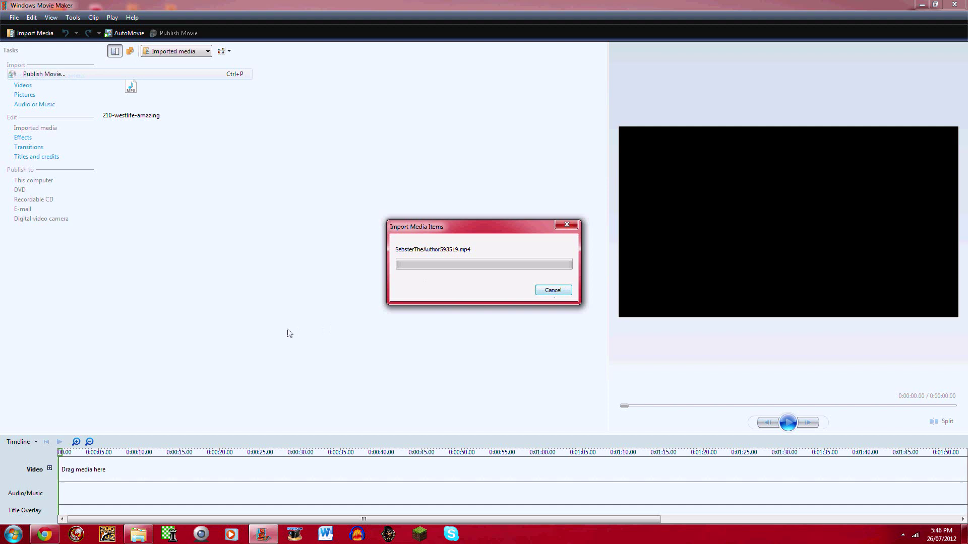
left_click(22, 85)
left_click(554, 291)
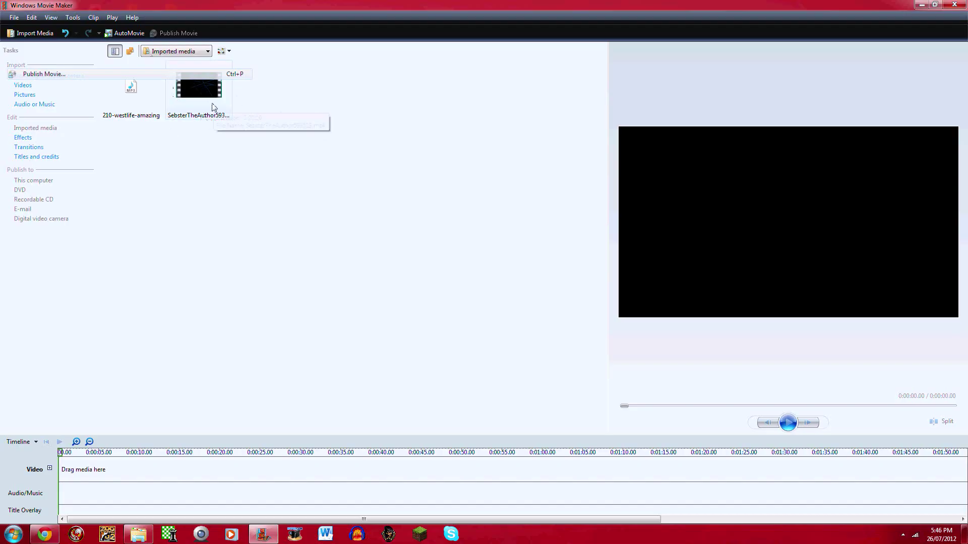
left_click_drag(210, 108, 87, 469)
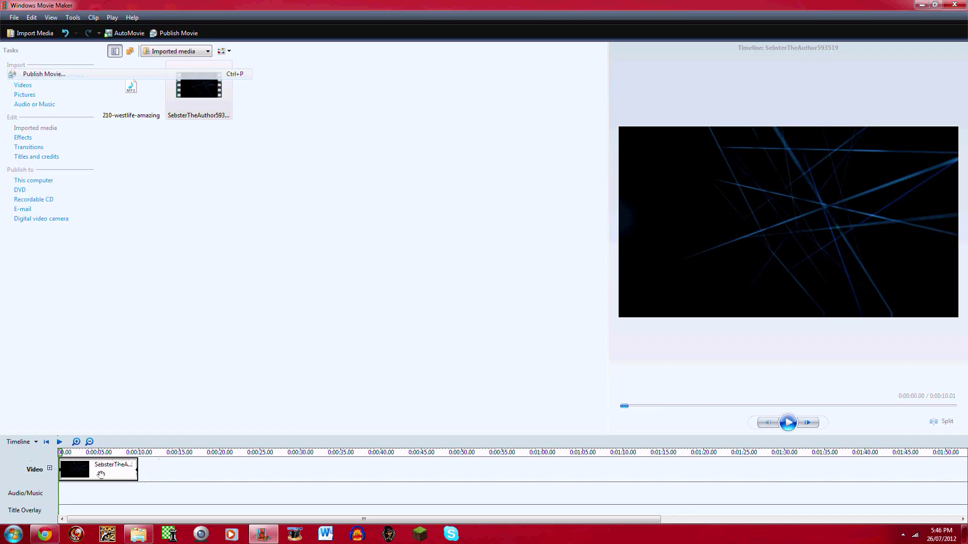
left_click(788, 422)
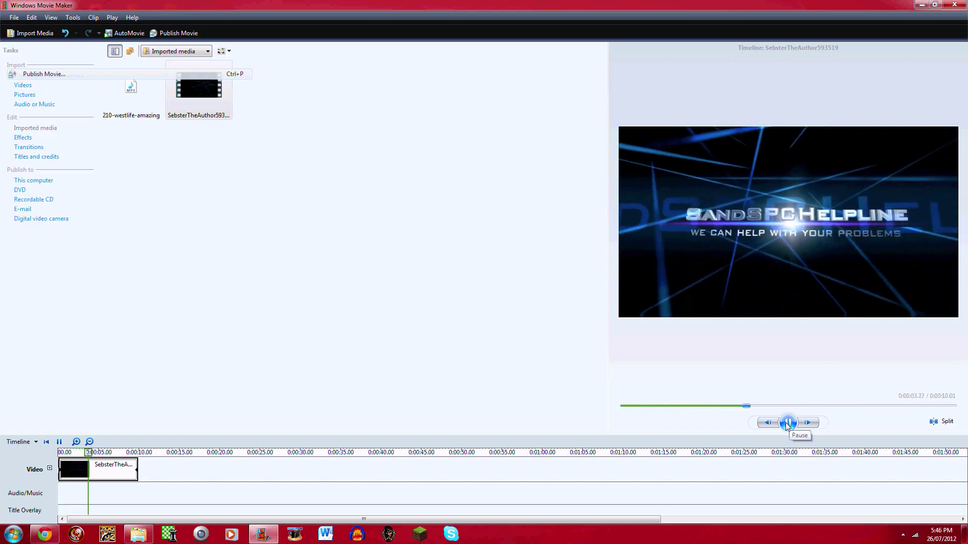
left_click(788, 424)
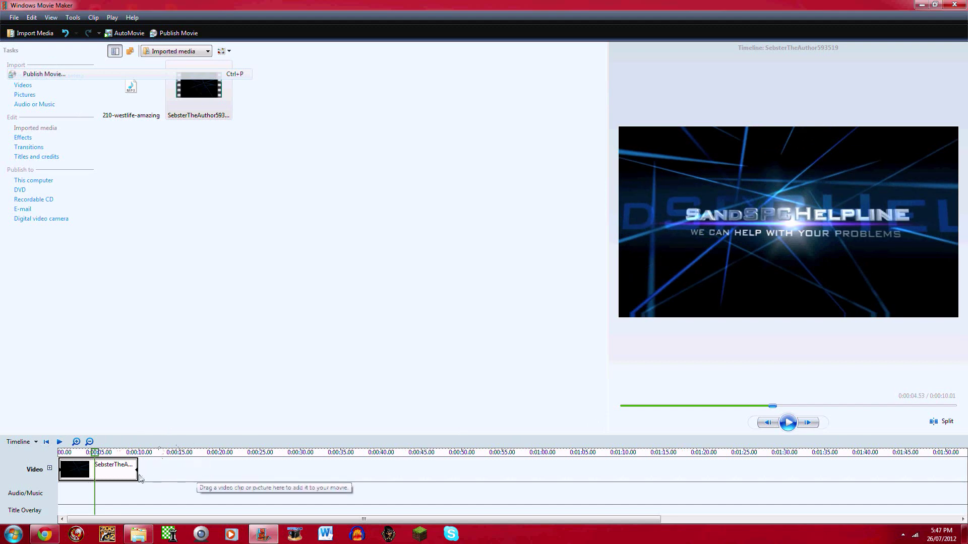
left_click(181, 467)
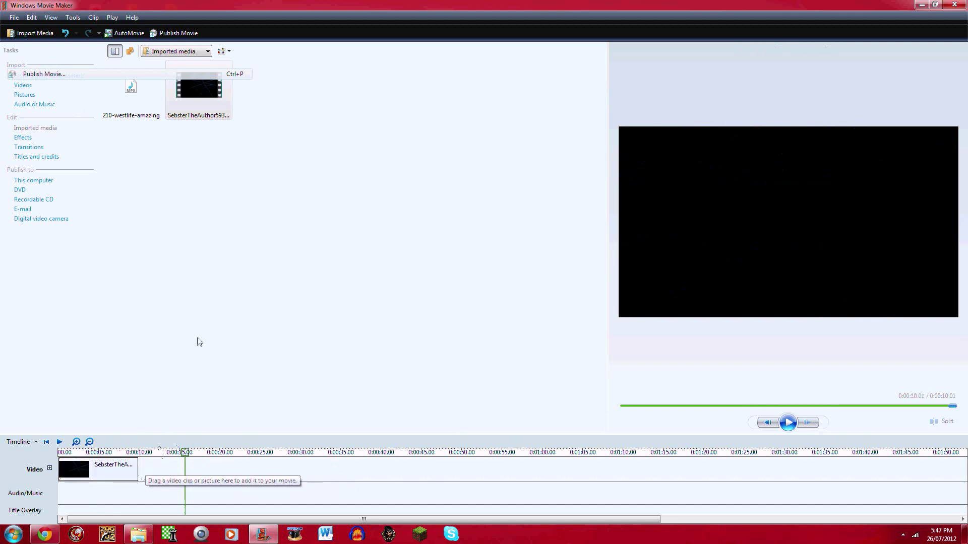
Import the 0005 video from Documents and place it after the intro, making the project 0:00:13.38
left_click(22, 85)
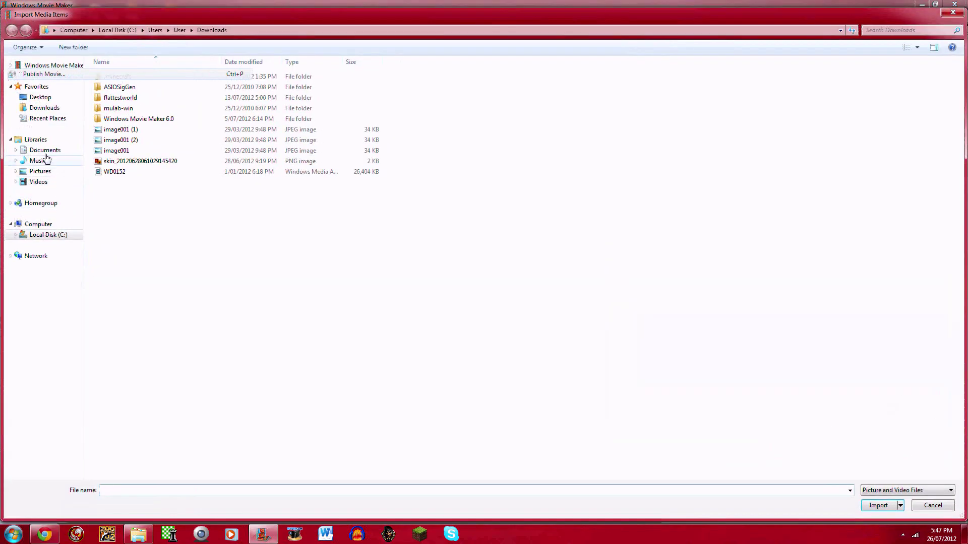
left_click(48, 160)
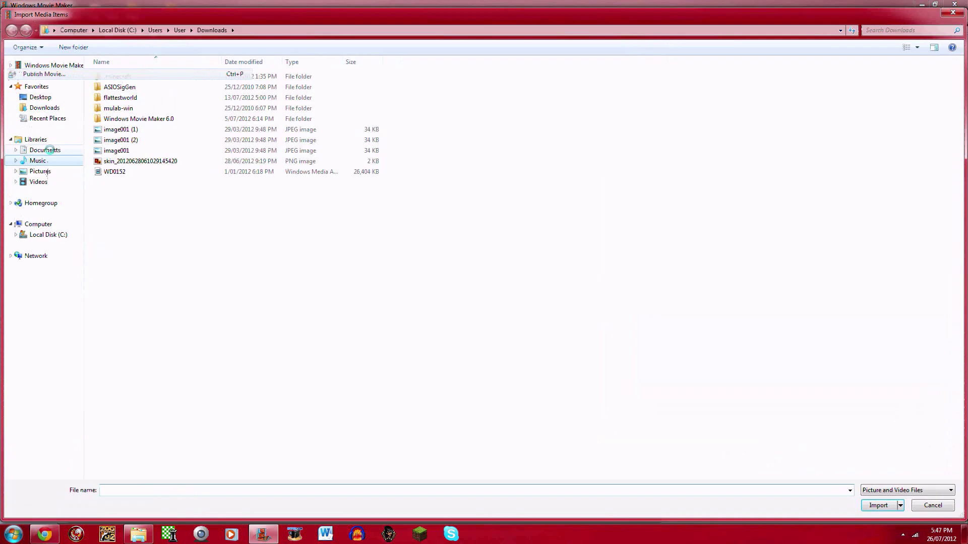
left_click(47, 150)
left_click(130, 454)
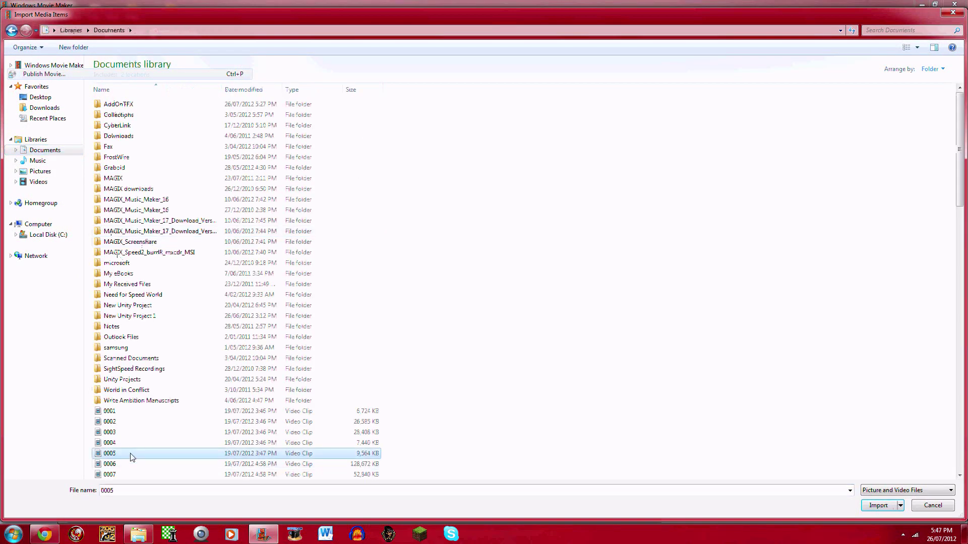
double_click(130, 454)
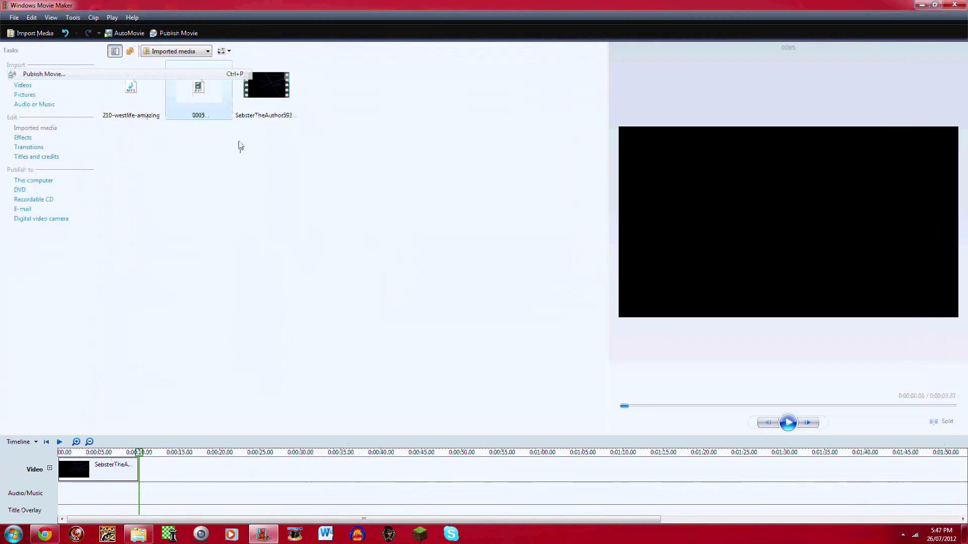
left_click_drag(202, 101, 160, 471)
left_click(161, 471)
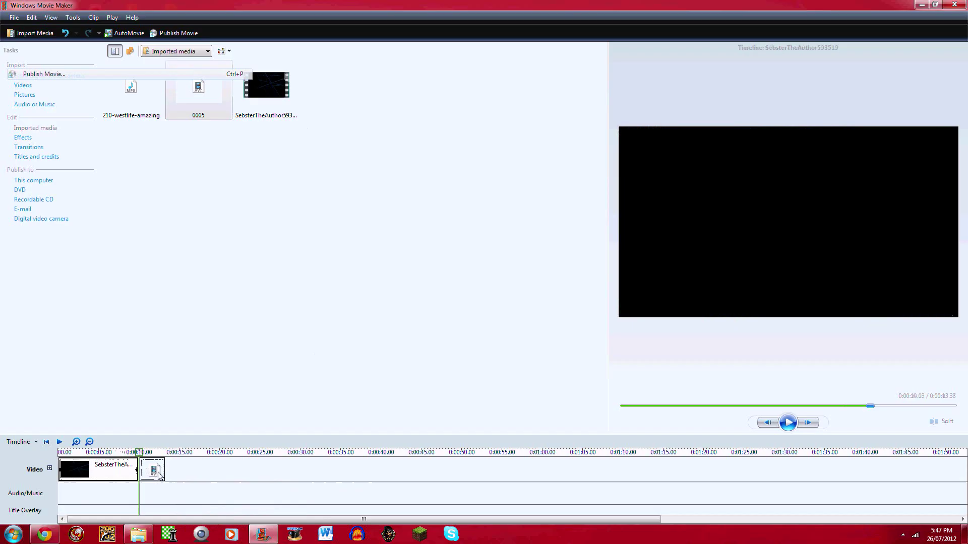